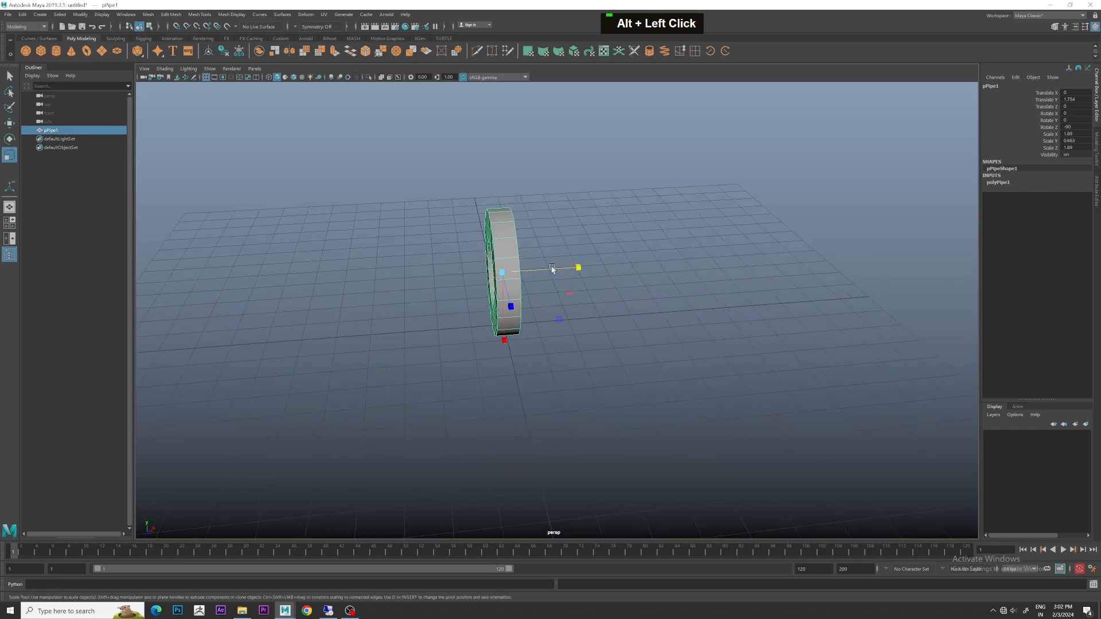
Set the pipe's axis subdivisions to 50.
left_click_drag(597, 275, 626, 270, "alt")
middle_click_drag(626, 269, 637, 321, "alt")
left_click_drag(636, 321, 661, 312, "alt")
scroll(661, 314, "up", 1)
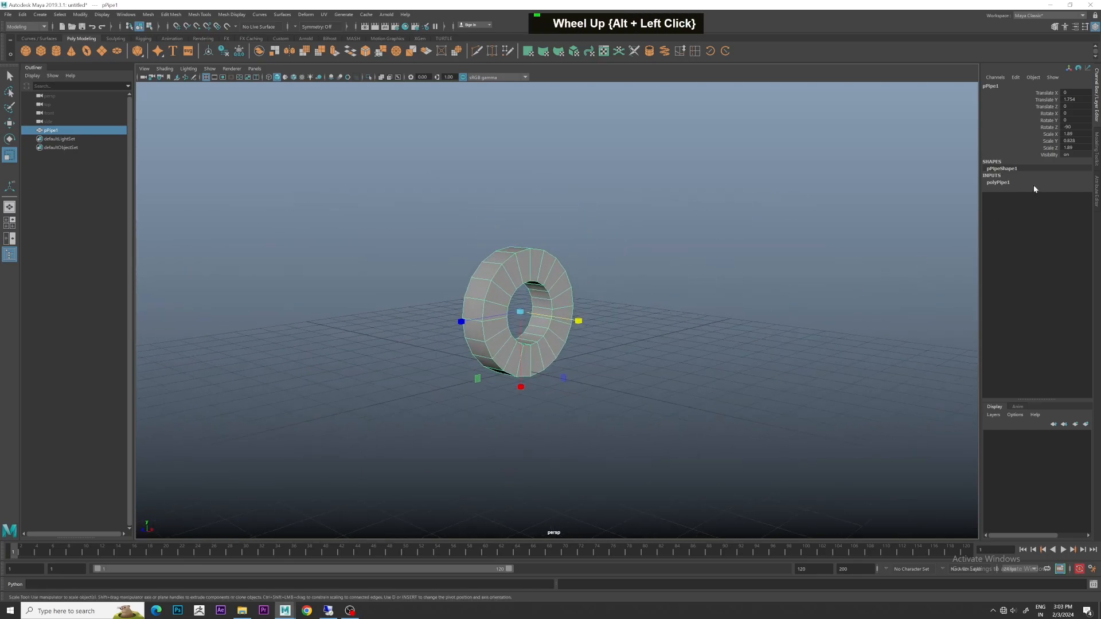
left_click(998, 182)
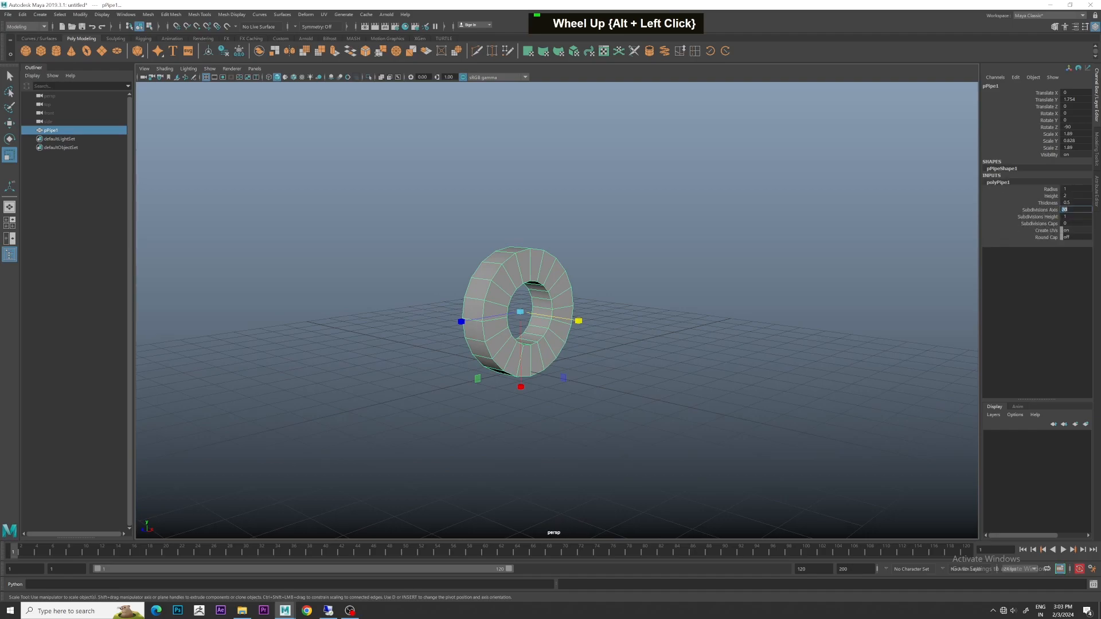
type("50")
key("Return")
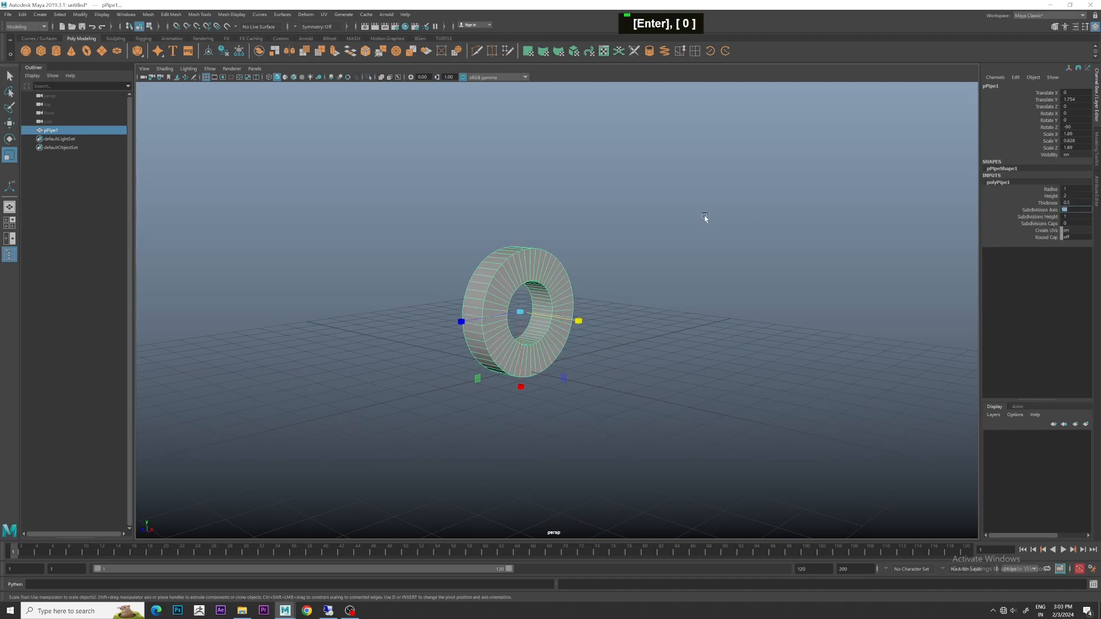
Cut three evenly spaced edge loops around the pipe's outer surface with the Multi-Cut tool.
left_click(717, 271)
scroll(654, 285, "up", 2)
left_click_drag(654, 285, 713, 293, "alt")
left_click(543, 249)
scroll(542, 249, "up", 2)
middle_click_drag(564, 254, 573, 285, "alt")
left_click_drag(574, 285, 557, 301, "alt")
left_click_drag(647, 296, 605, 297, "alt")
left_click(491, 52)
middle_click(513, 204, "ctrl")
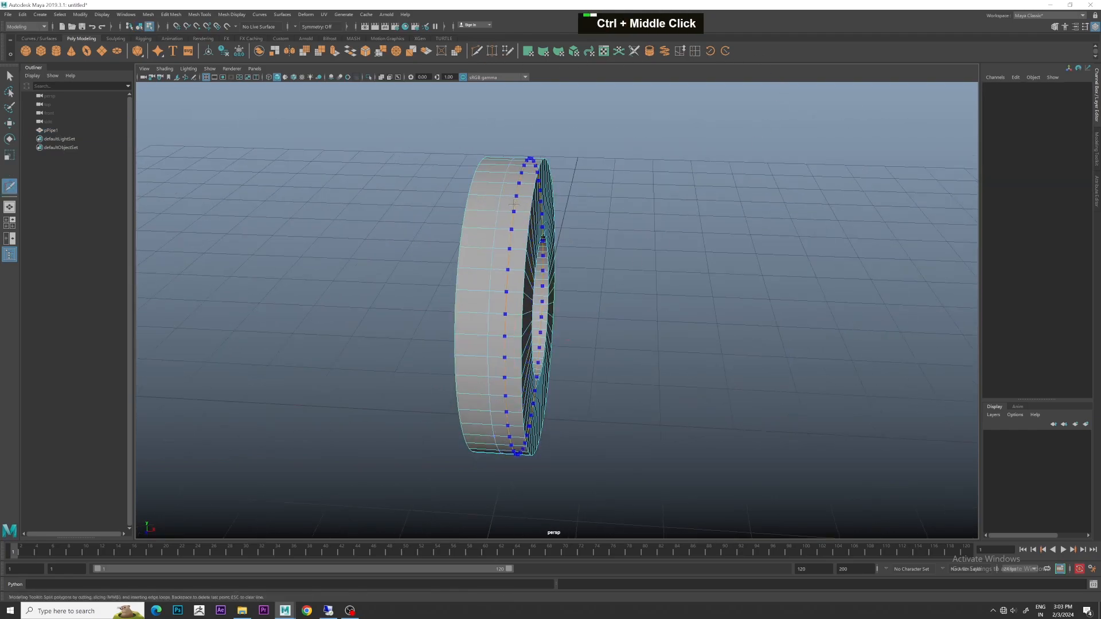
left_click_drag(565, 216, 556, 251, "alt")
scroll(560, 256, "down", 2)
key("w")
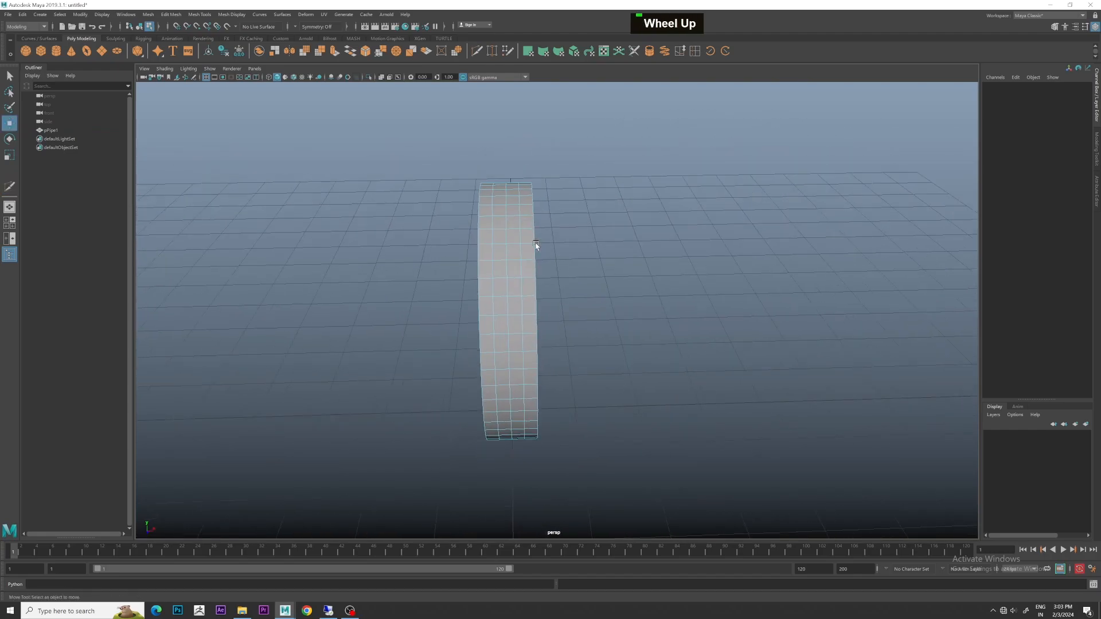
Return the pipe to object mode and clear the selection.
scroll(549, 259, "up", 1)
left_click_drag(566, 266, 543, 253, "alt")
right_click_drag(567, 229, 595, 200)
left_click(671, 242)
scroll(661, 255, "down", 1)
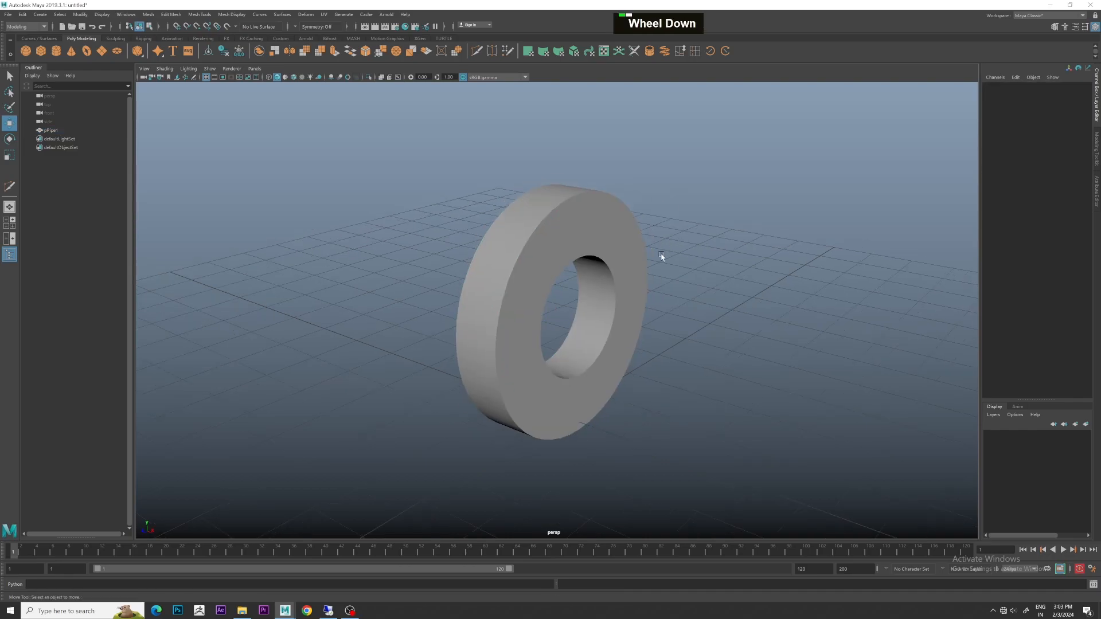
Select the pipe and show it in the full-size front view.
left_click_drag(661, 256, 728, 258, "alt")
middle_click_drag(728, 258, 691, 261, "alt")
left_click_drag(568, 281, 556, 287, "alt")
left_click(519, 267)
scroll(520, 269, "up", 1)
key("space")
key("space")
scroll(505, 283, "up", 1)
middle_click_drag(644, 285, 612, 351, "alt")
scroll(596, 330, "up", 2)
Select all vertices of the two edge loops on either side of the tread's centre loop.
right_click(551, 209)
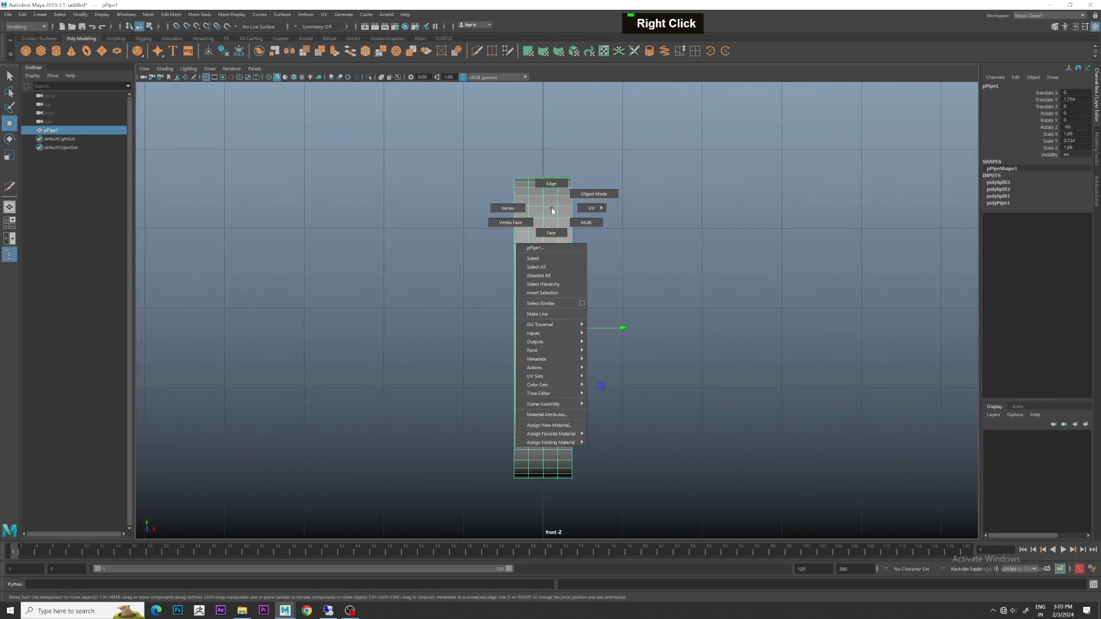
left_click(522, 162)
left_click_drag(537, 290, 531, 504)
left_click_drag(551, 164, 560, 295, "shift")
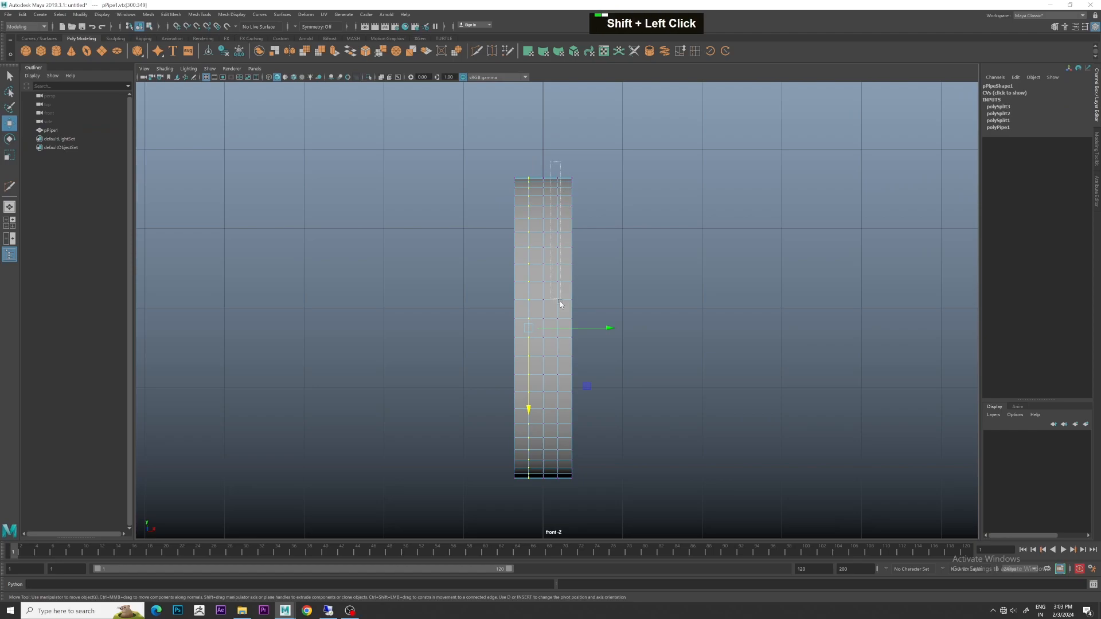
left_click_drag(545, 512, 562, 514, "shift")
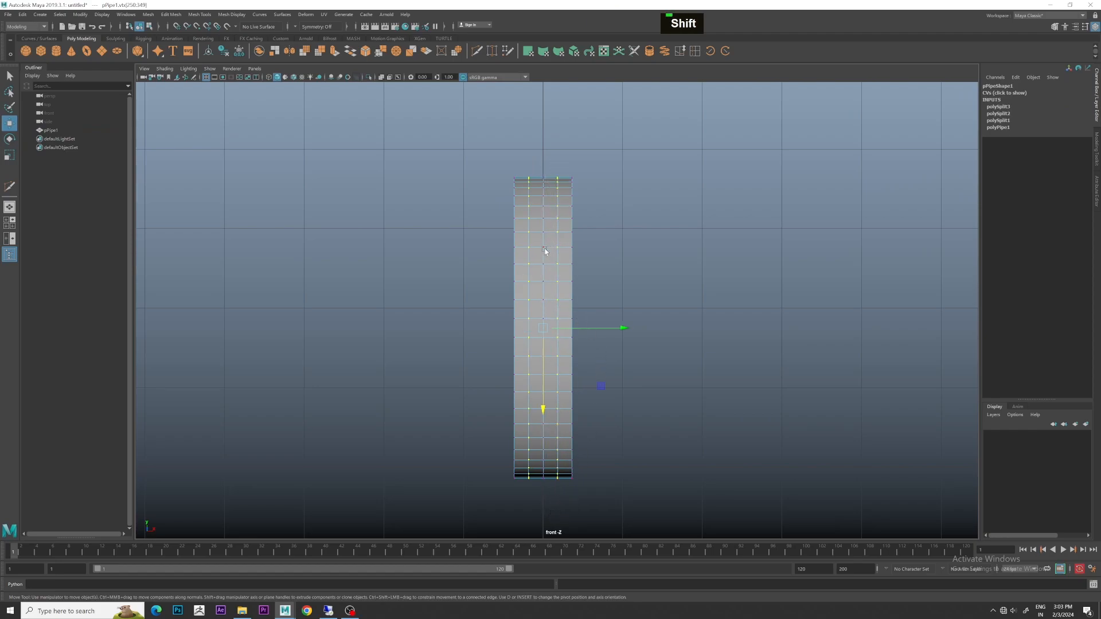
Rotate the two selected vertex loops slightly around the wheel's axis to form a chevron tread pattern.
key("e")
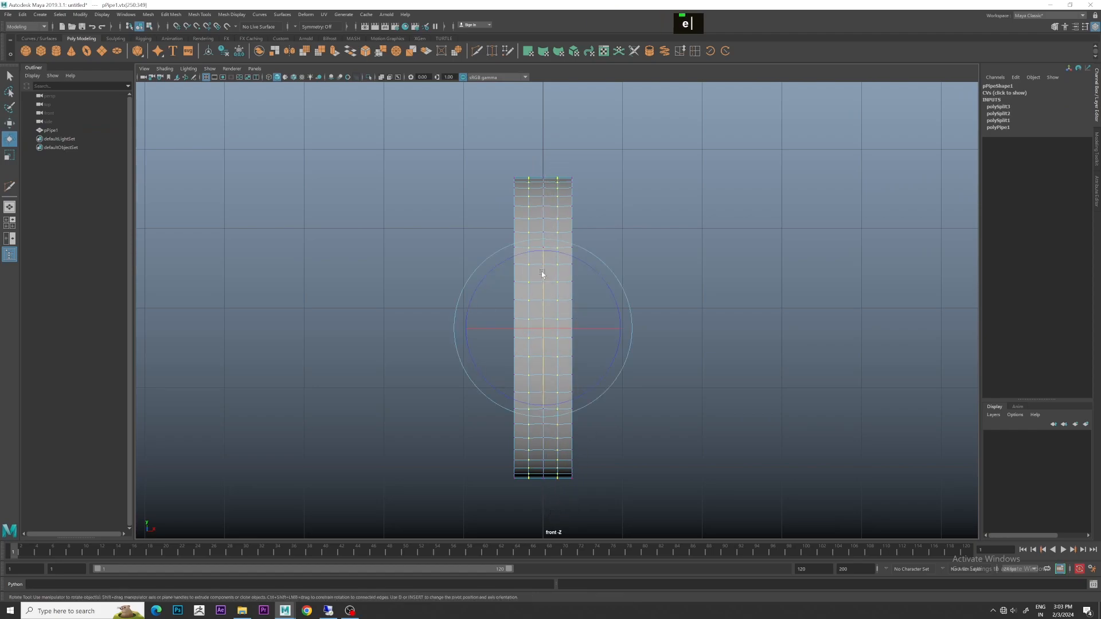
key("space")
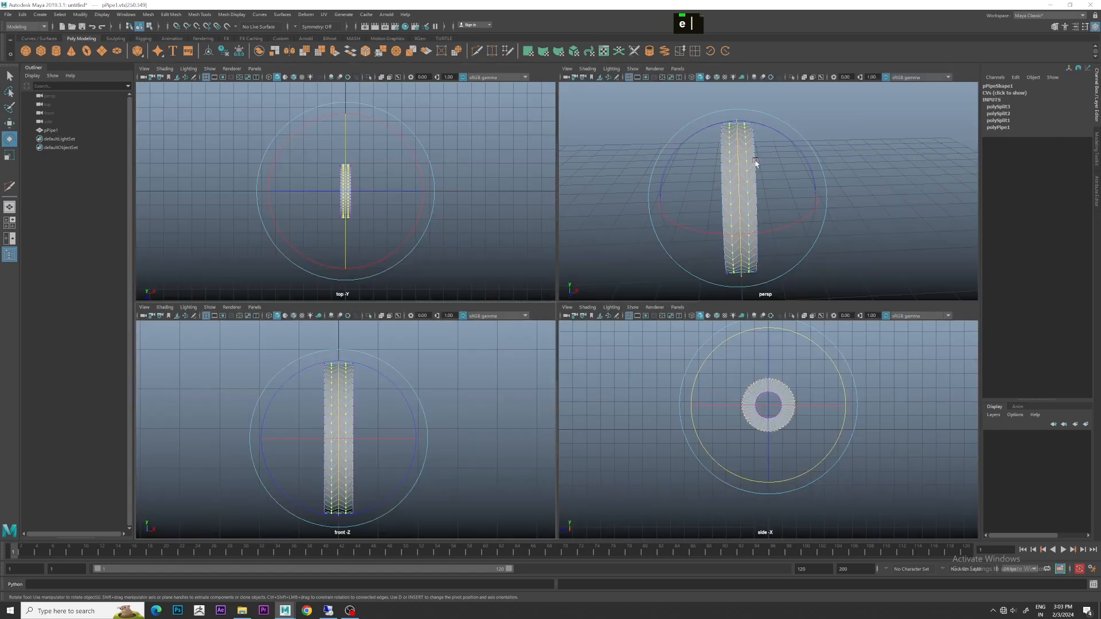
key("space")
left_click_drag(710, 184, 676, 201, "alt")
key("ctrl+z")
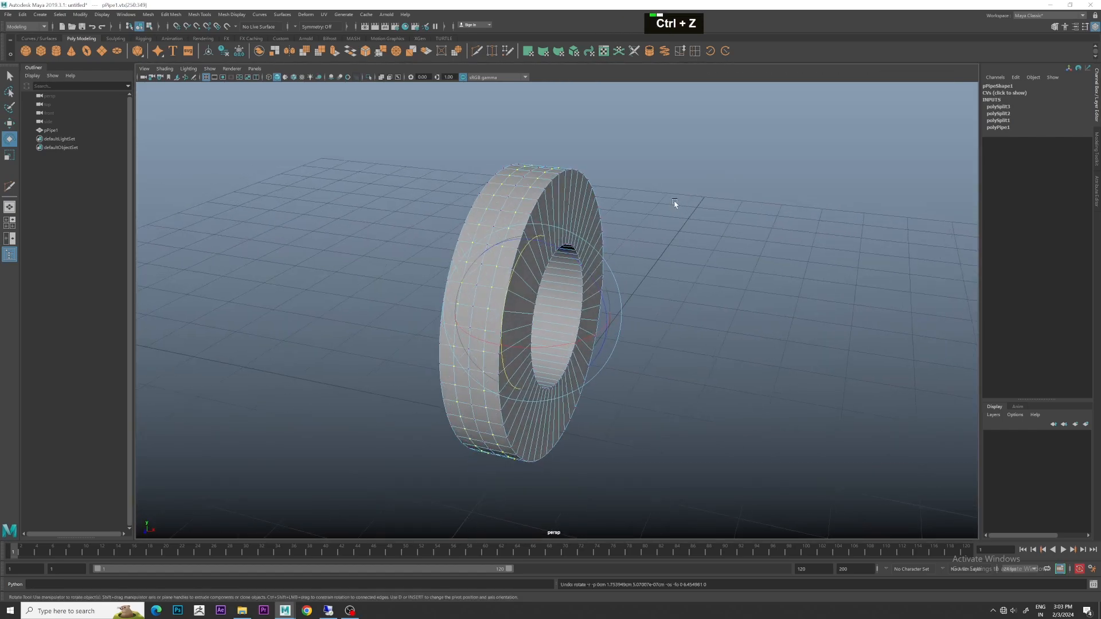
scroll(518, 252, "up", 3)
left_click_drag(517, 257, 515, 260)
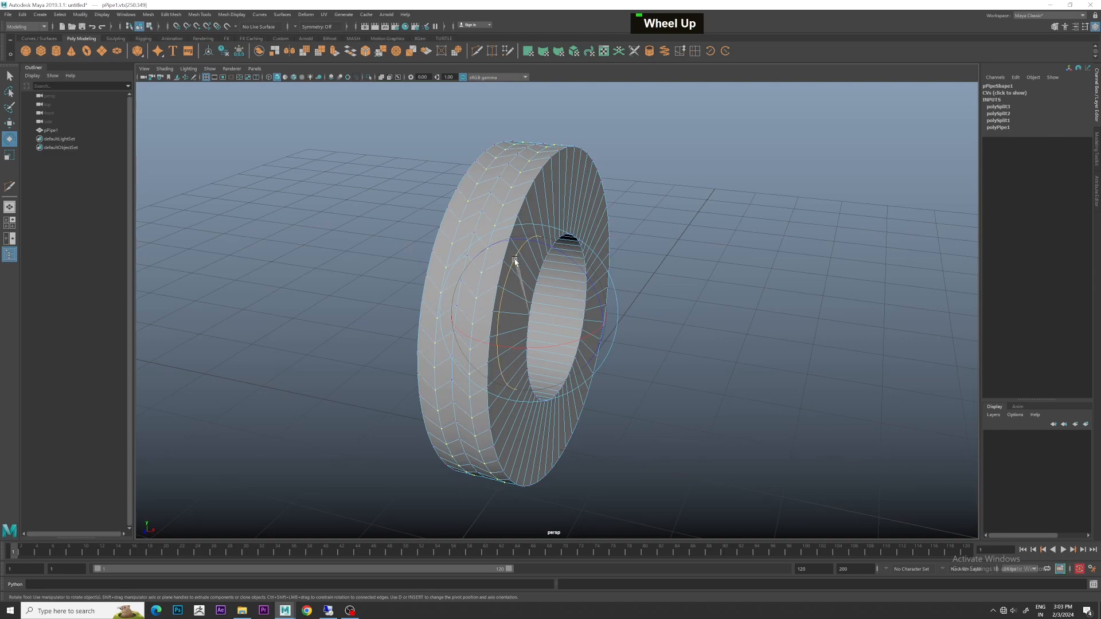
In the front view, select the three inner vertex loops of the tread and scale them up slightly and uniformly.
key("space")
key("space")
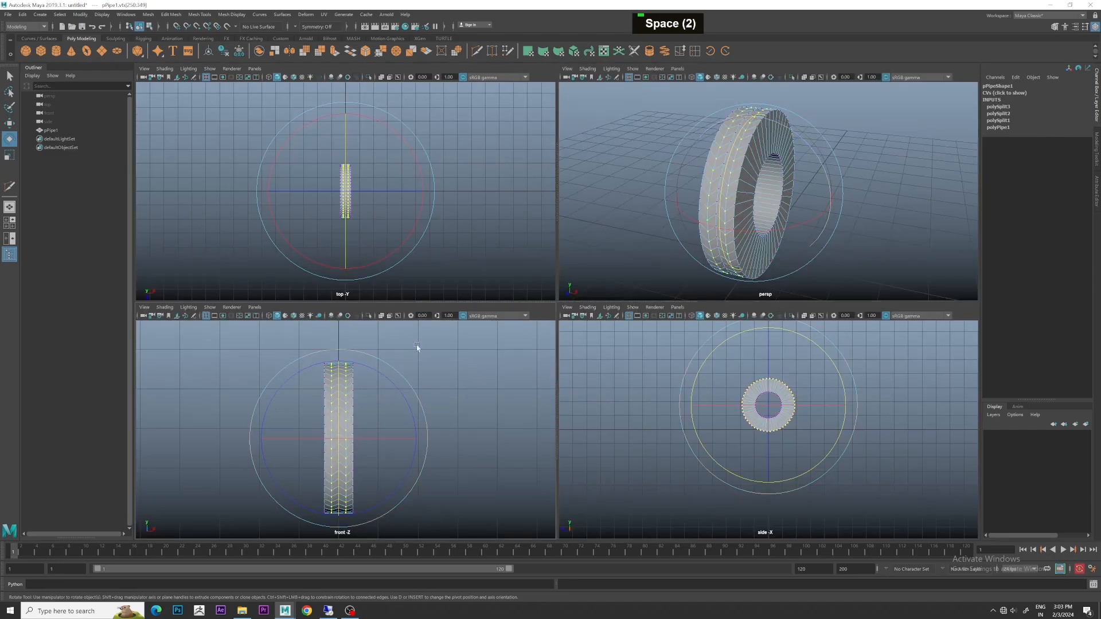
left_click_drag(553, 325, 543, 504)
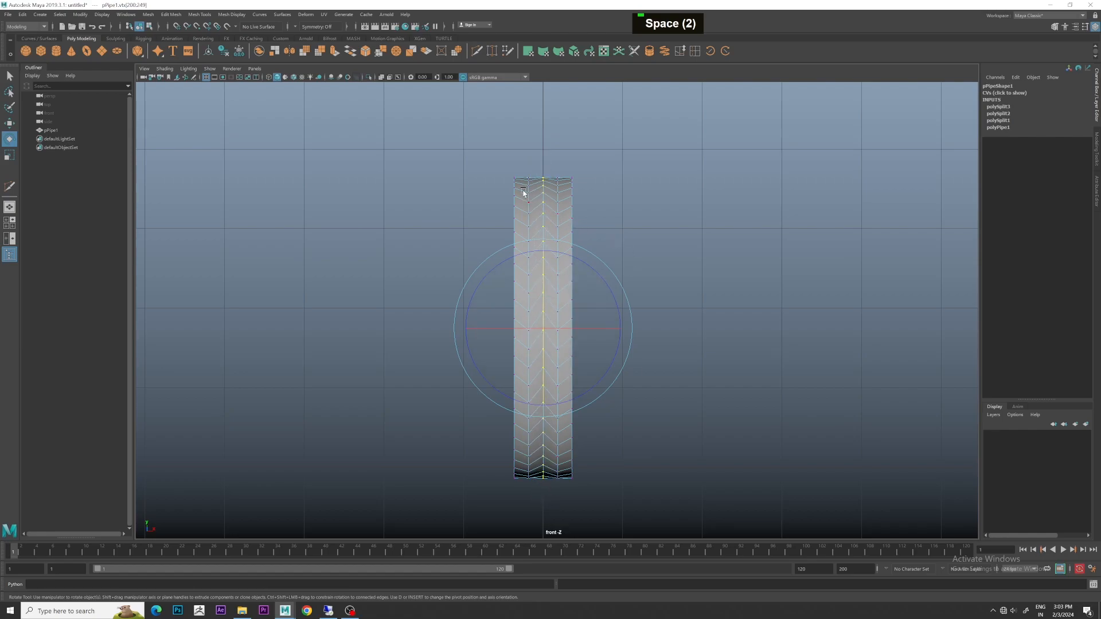
left_click_drag(556, 495, 560, 494)
key("r")
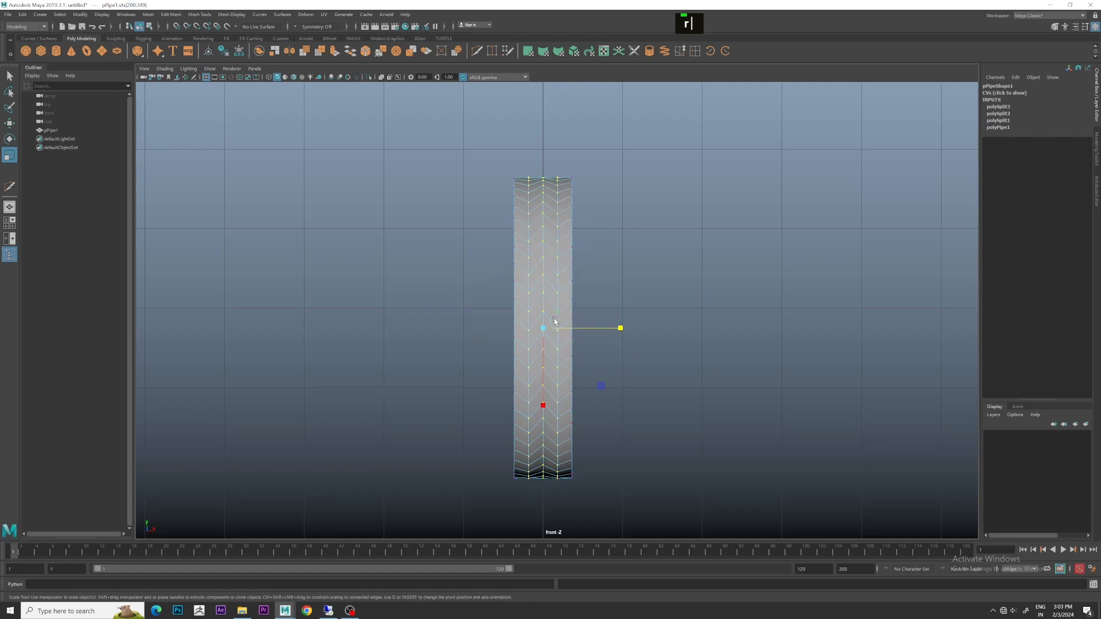
left_click_drag(544, 351, 544, 350)
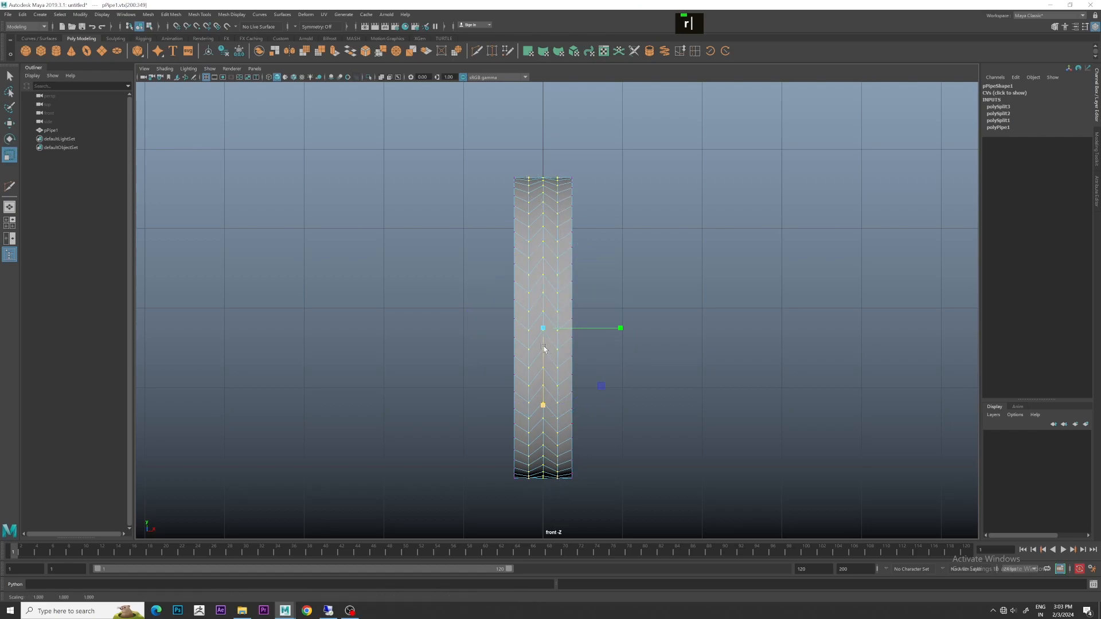
key("ctrl+z")
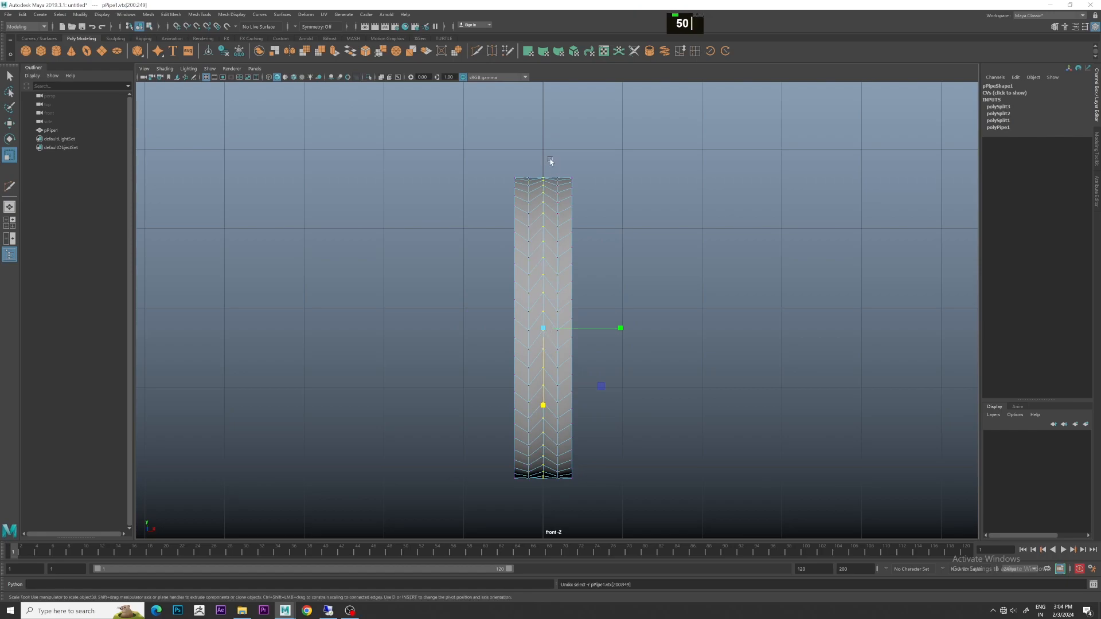
left_click_drag(573, 347, 557, 508)
left_click_drag(544, 329, 546, 331)
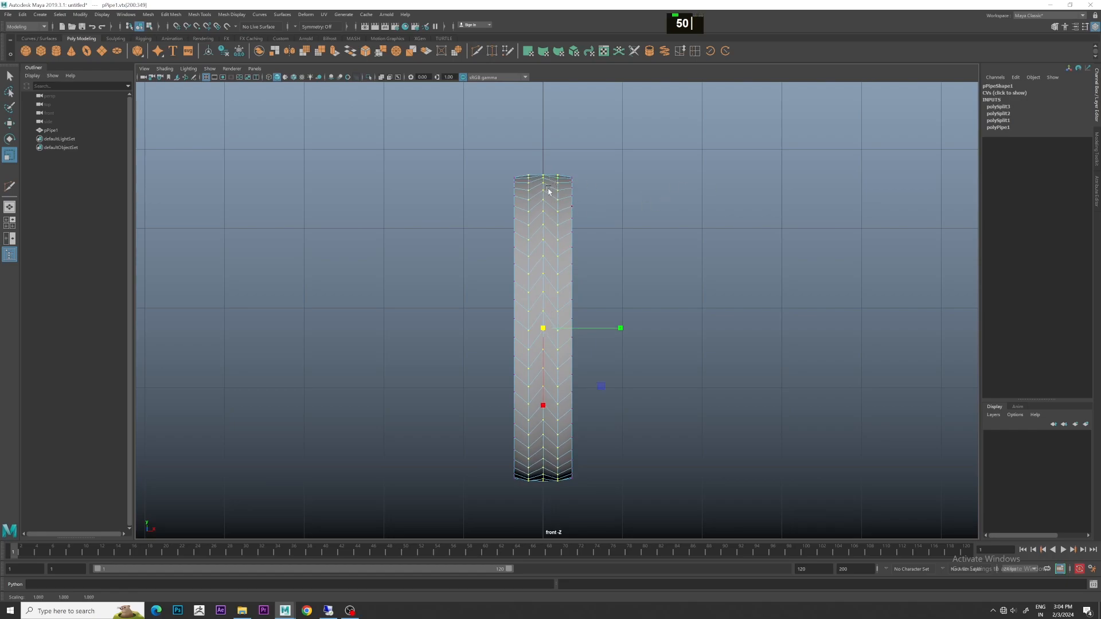
Select only the tread's centre vertex loop, scale it up slightly, and clear the selection.
left_click_drag(535, 487, 546, 510)
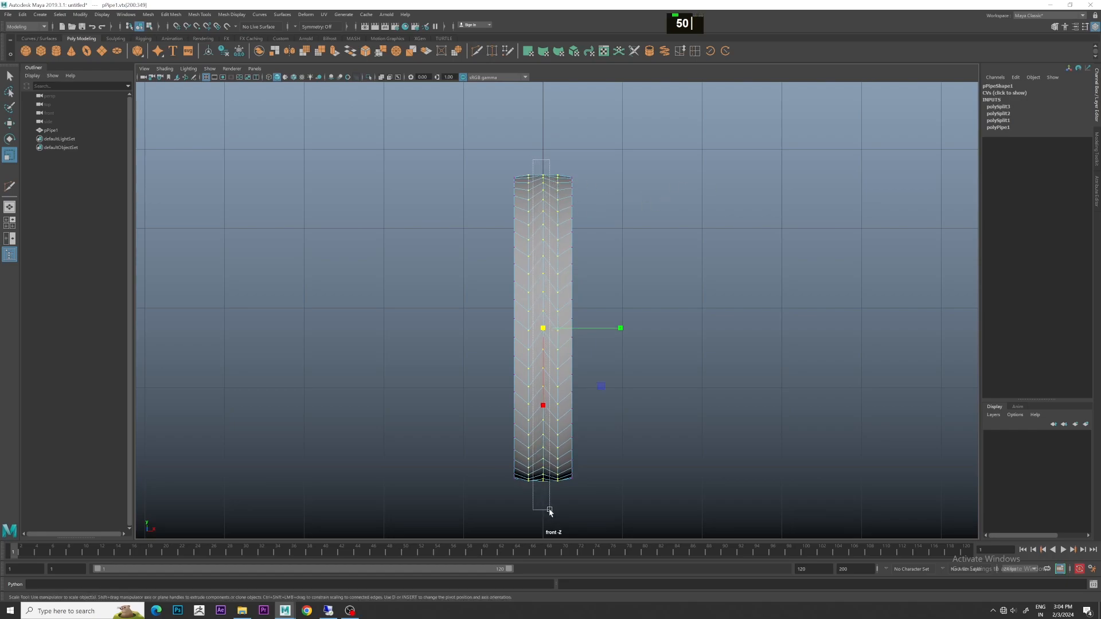
left_click(543, 330)
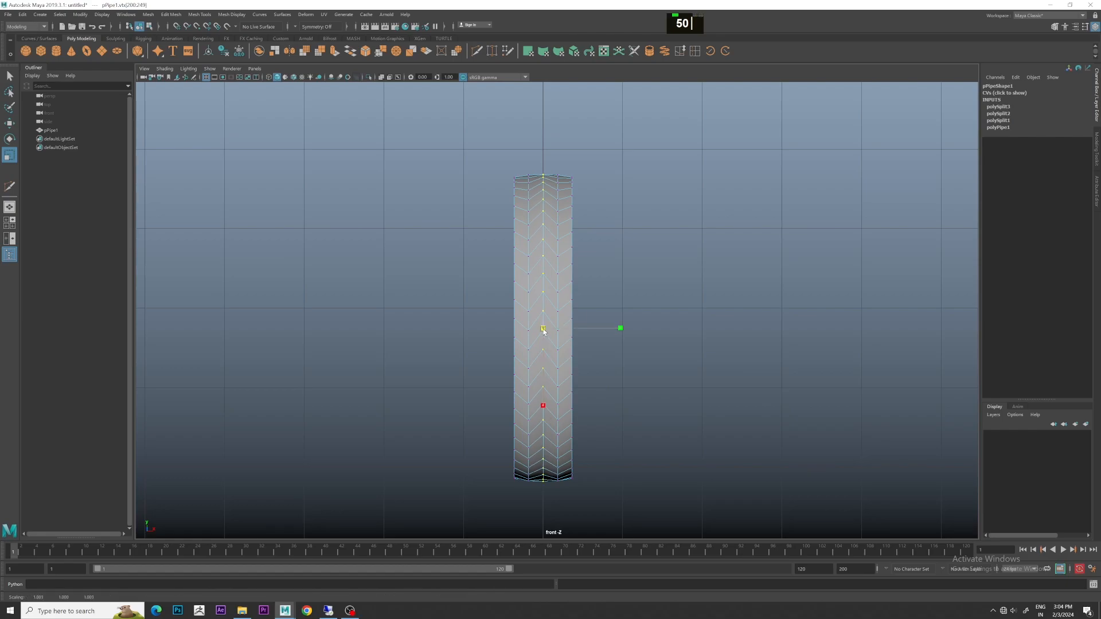
left_click(715, 246)
Go back to the perspective view and return the pipe to object mode.
key("space")
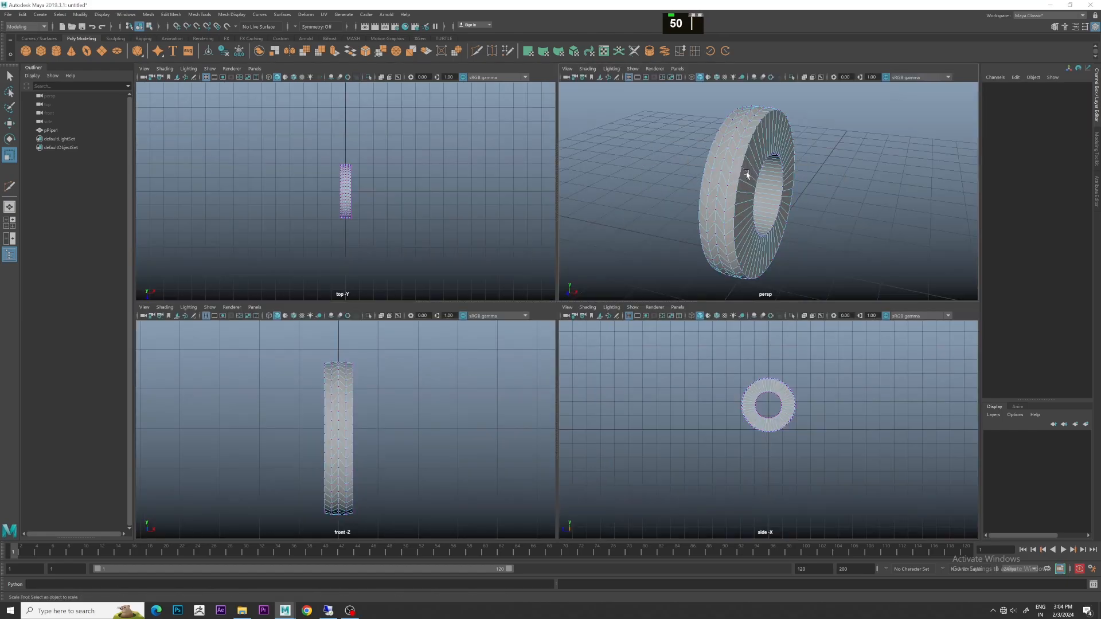
key("space")
scroll(701, 202, "down", 1)
scroll(701, 202, "up", 2)
left_click_drag(690, 222, 573, 209, "alt")
right_click_drag(573, 209, 640, 160)
left_click(640, 159)
Select all four face loops around the pipe's outer tread surface.
scroll(681, 185, "up", 2)
left_click_drag(681, 184, 634, 212, "alt")
left_click(552, 207)
mouse_move(552, 207)
left_mouse_down("alt")
mouse_move(636, 233)
mouse_move(538, 191)
left_mouse_up("alt")
right_click_drag(537, 191, 536, 218)
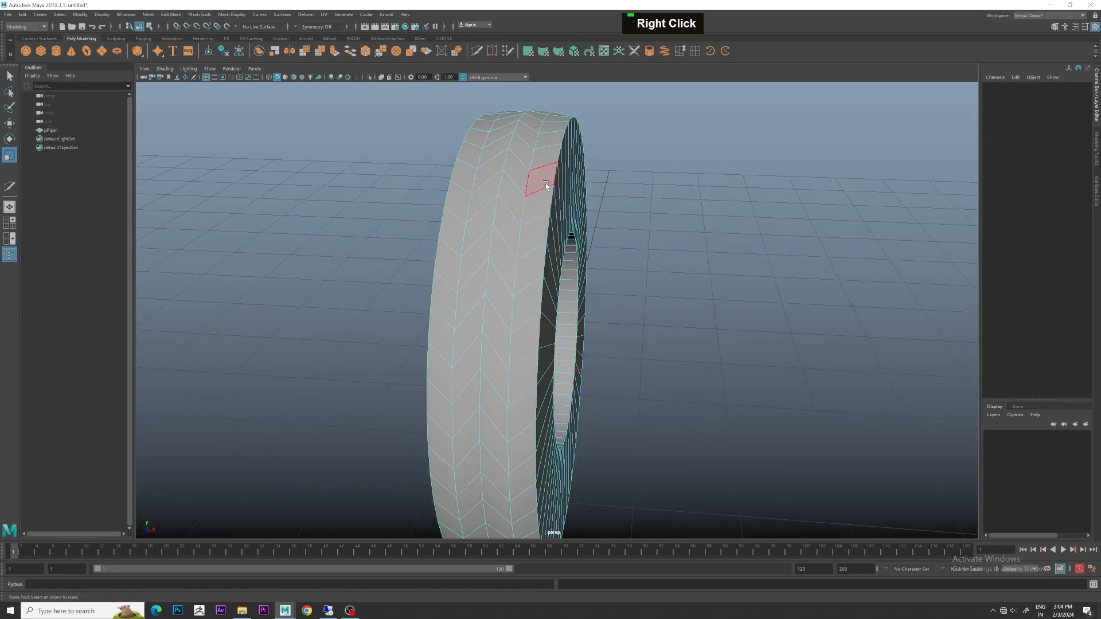
left_click(538, 204)
double_click(524, 185, "shift")
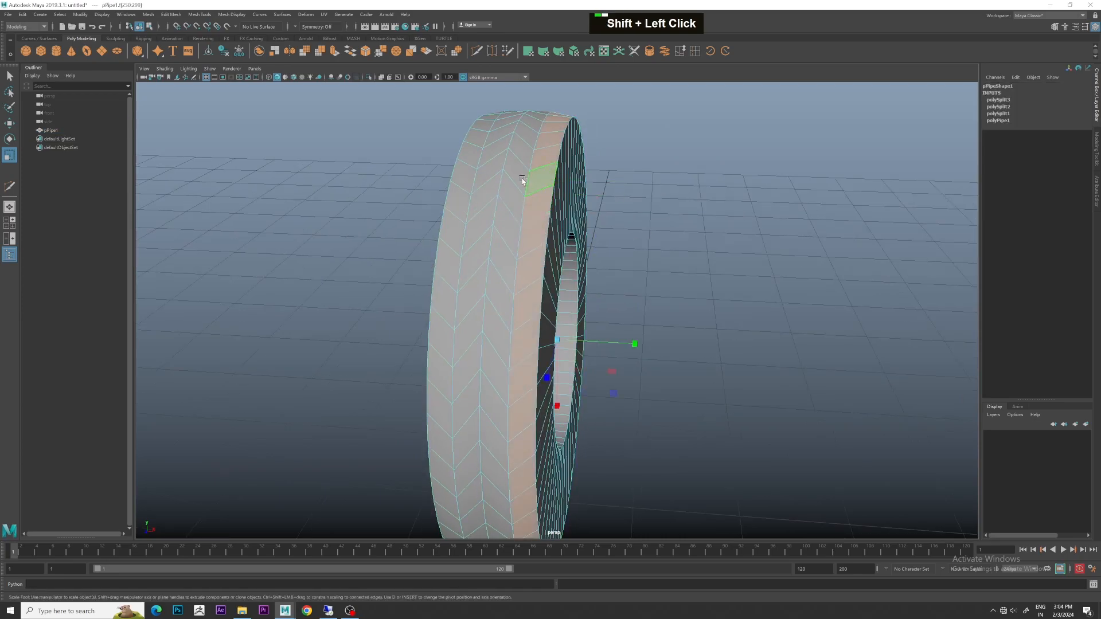
double_click(510, 192, "shift")
left_click(490, 178, "shift")
double_click(490, 183, "shift")
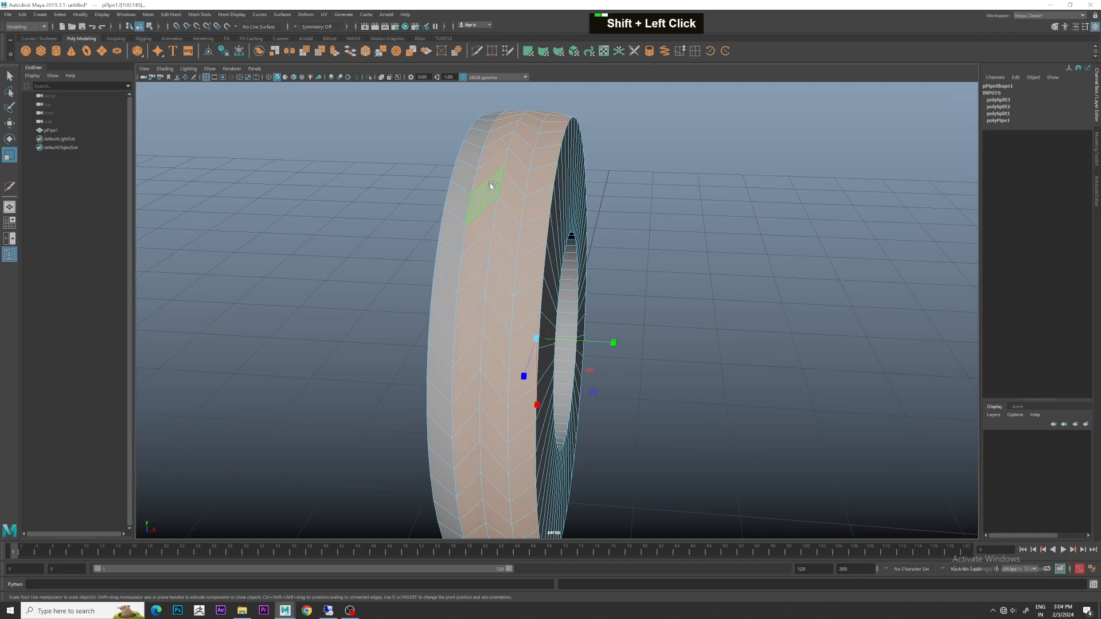
double_click(466, 178, "shift")
Extrude the selected tread faces with Keep Faces Together turned off.
mouse_move(586, 215)
left_mouse_down("alt")
mouse_move(669, 221)
mouse_move(605, 215)
left_mouse_up("alt")
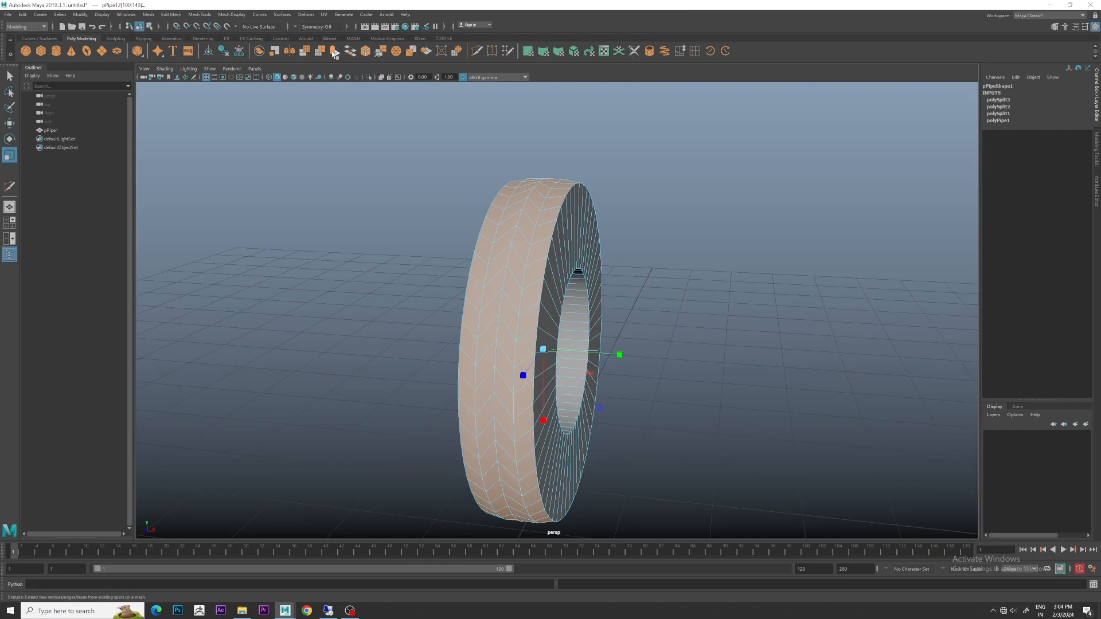
left_click(334, 51)
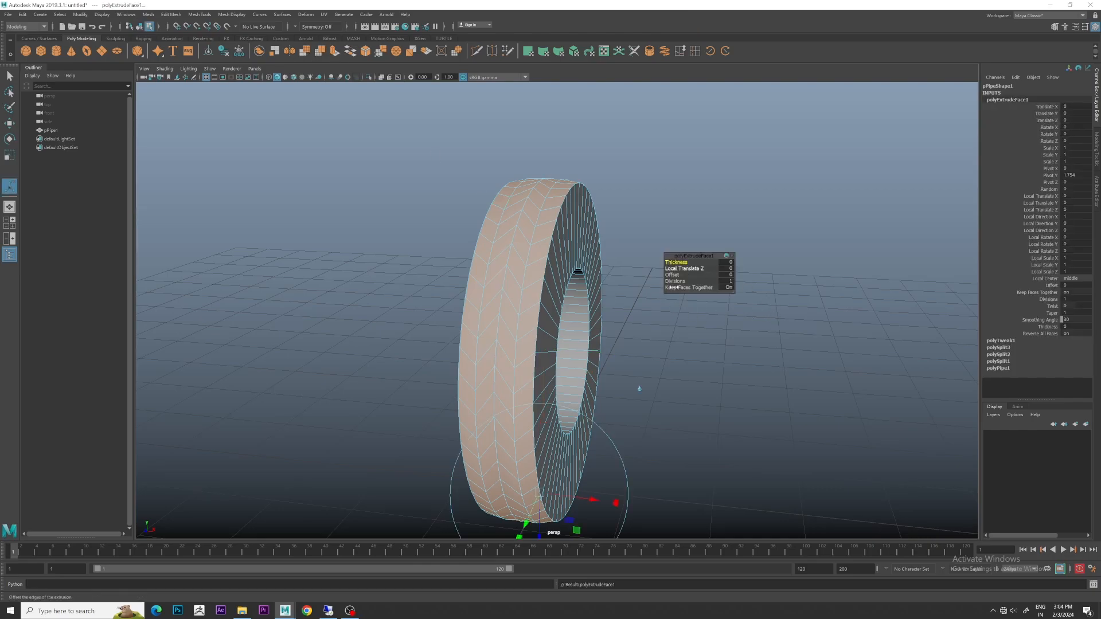
scroll(648, 339, "down", 1)
left_click_drag(649, 339, 612, 327, "alt")
scroll(607, 325, "up", 2, "alt")
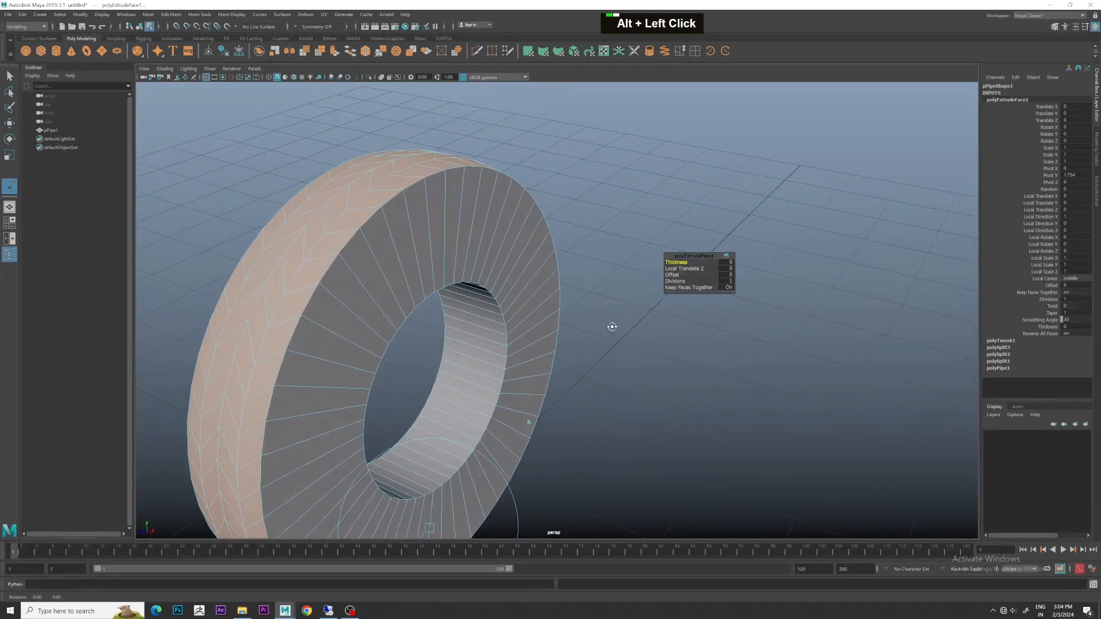
middle_click_drag(612, 327, 700, 329, "alt")
left_click_drag(701, 329, 688, 337, "alt")
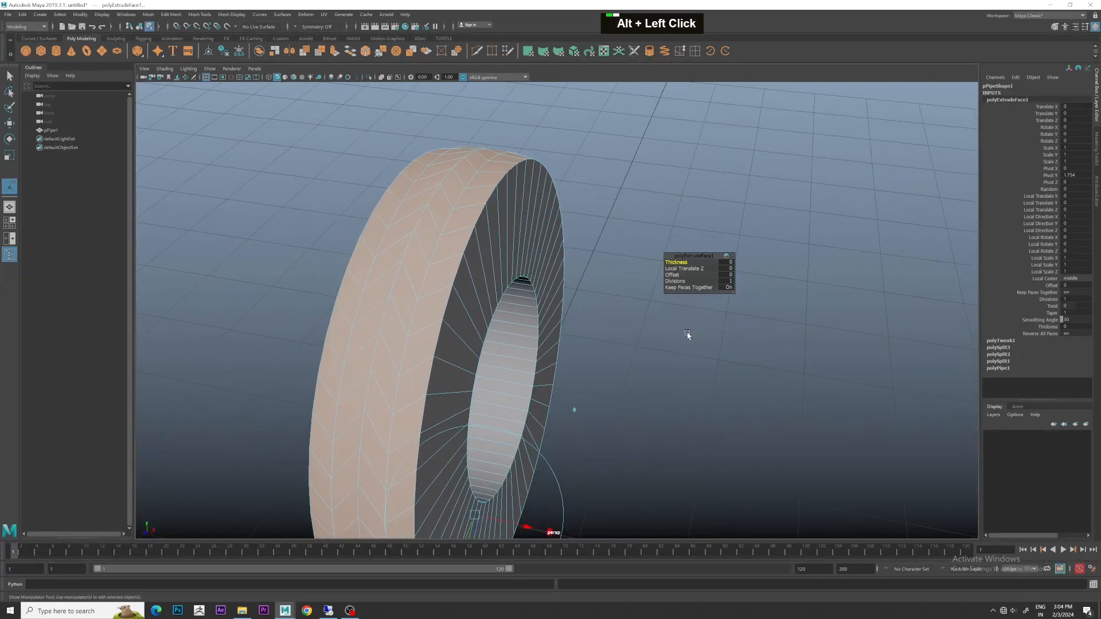
left_click(727, 288)
left_click(727, 263)
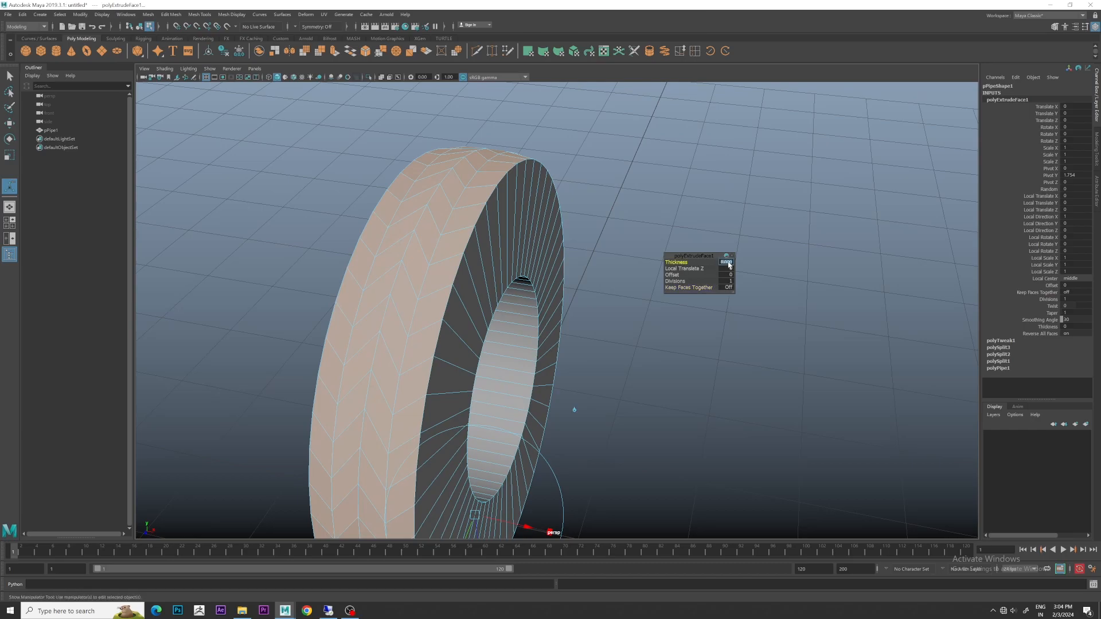
left_click_drag(713, 213, 738, 241, "alt")
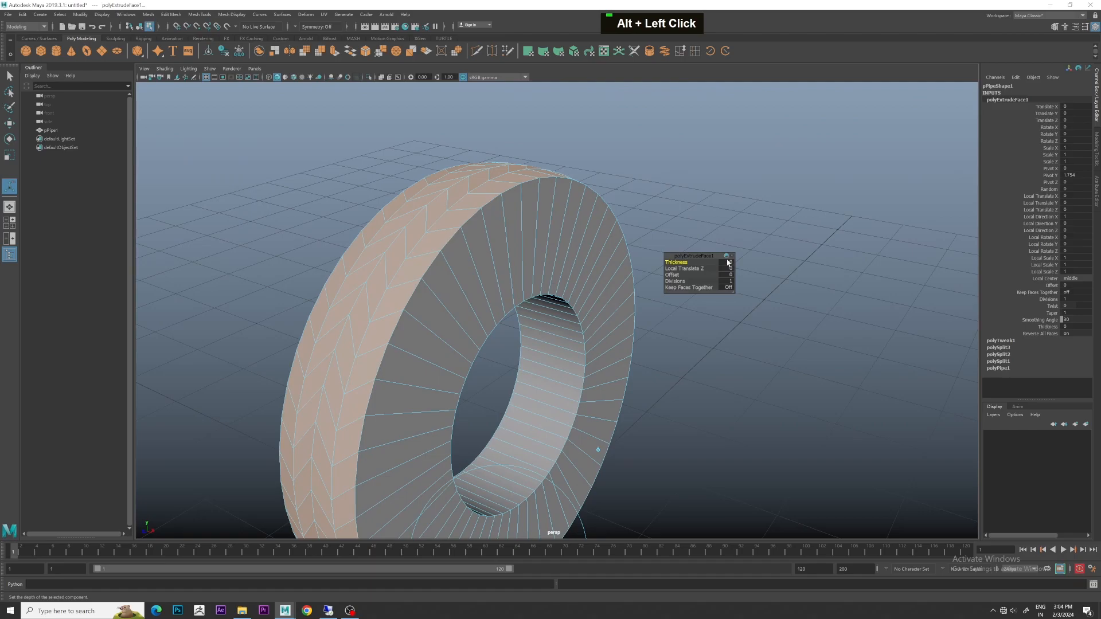
Set the tread extrusion's thickness to 0.1, raise it to 0.2, and try 0.5.
type("0.1")
key("Return")
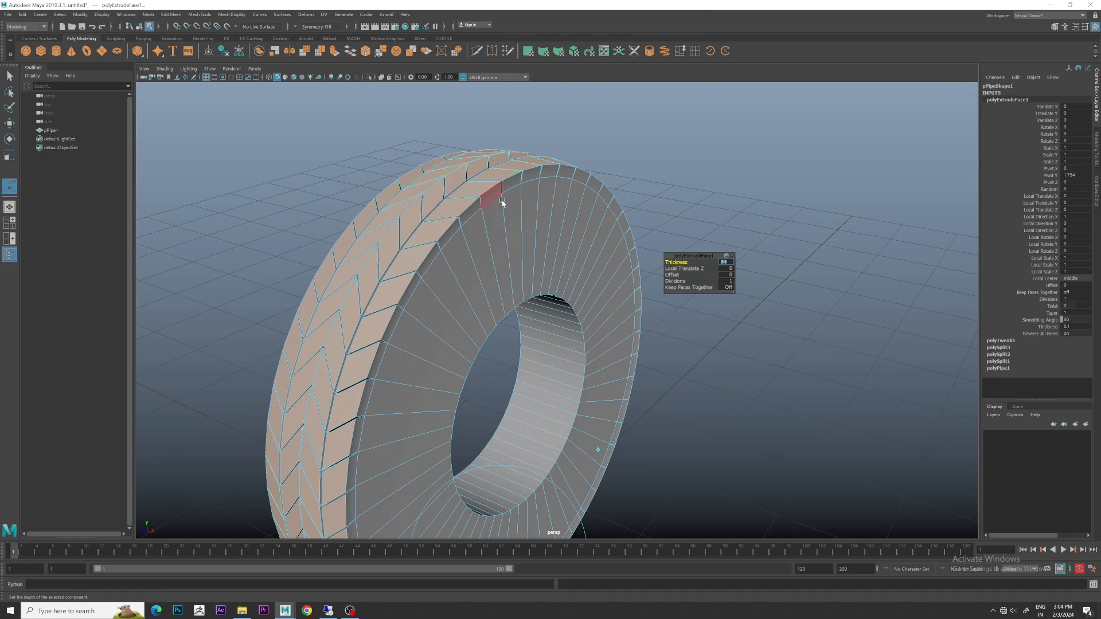
type("0.2")
key("Return")
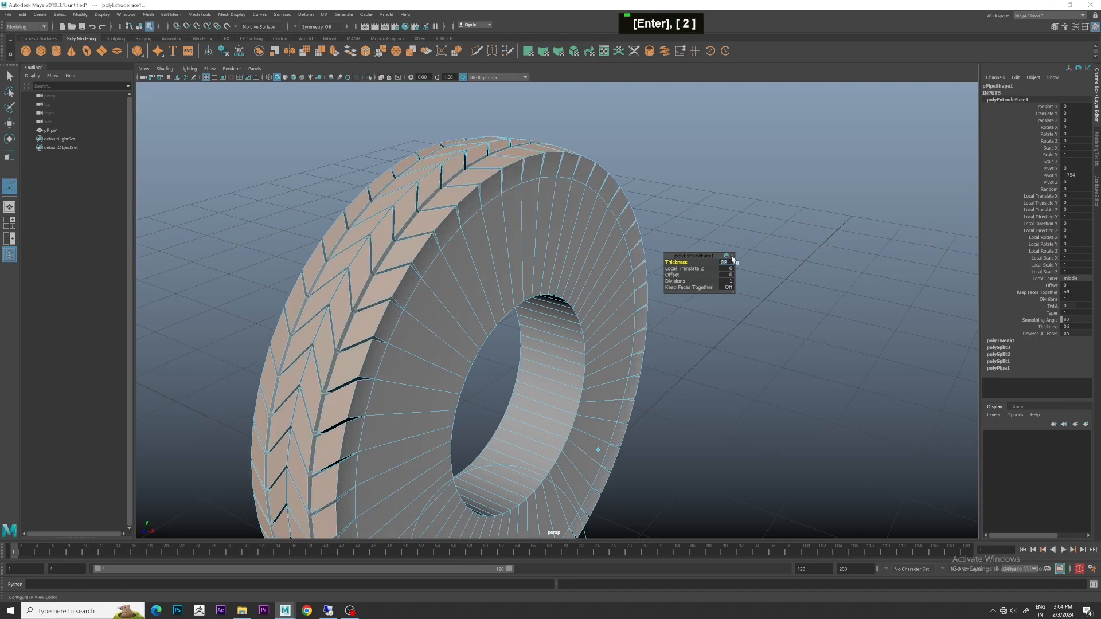
type("0.5")
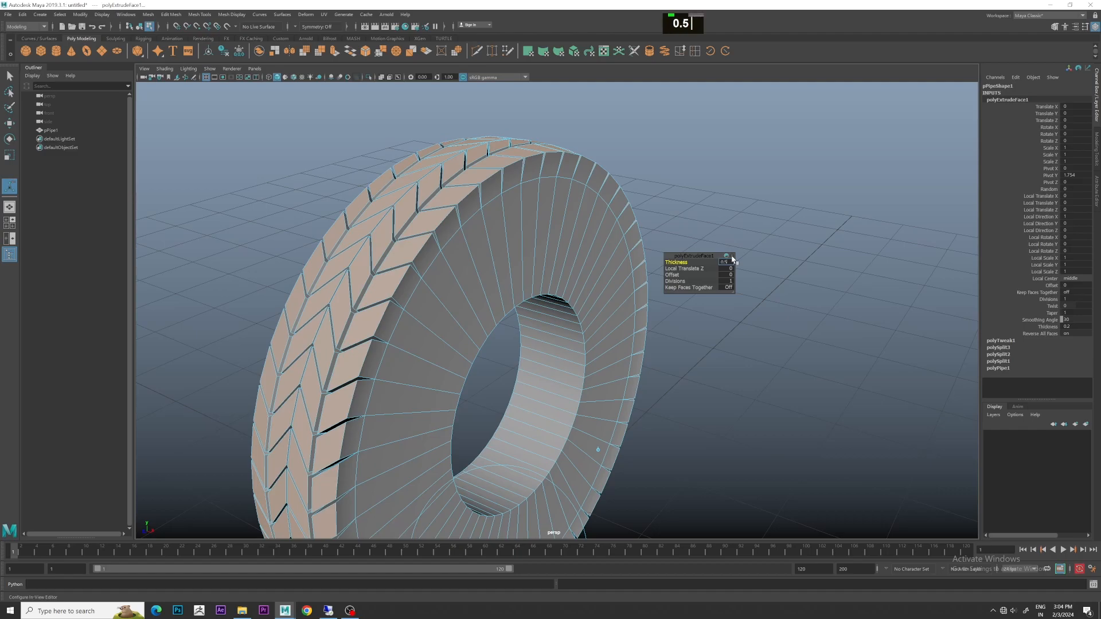
key("Return")
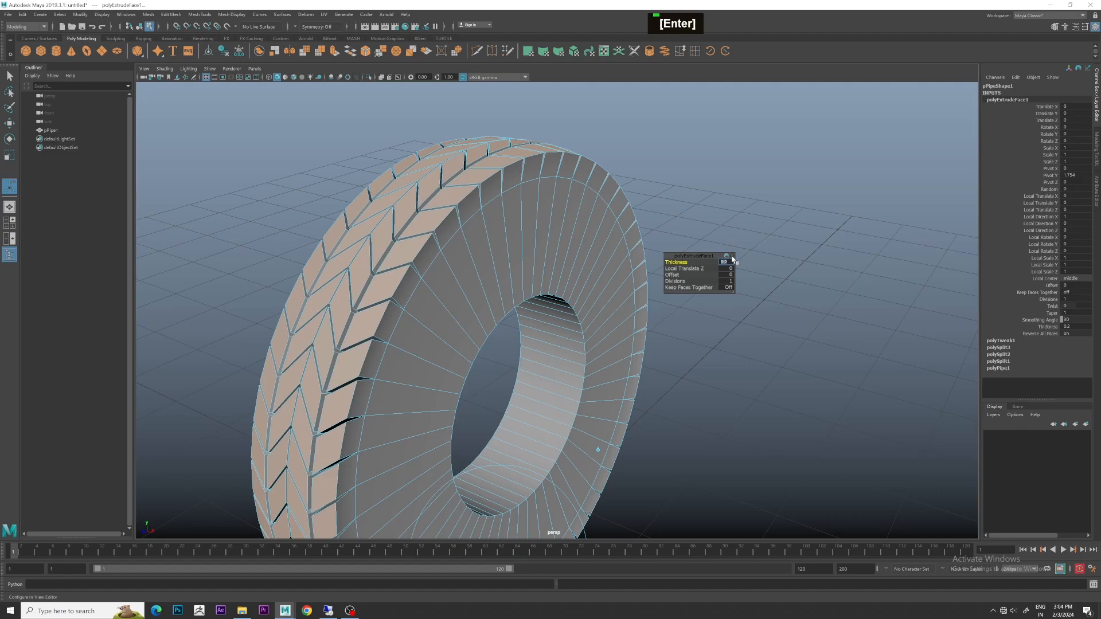
Set the tread extrusion's thickness to 0.1.
type("0.1")
key("Return")
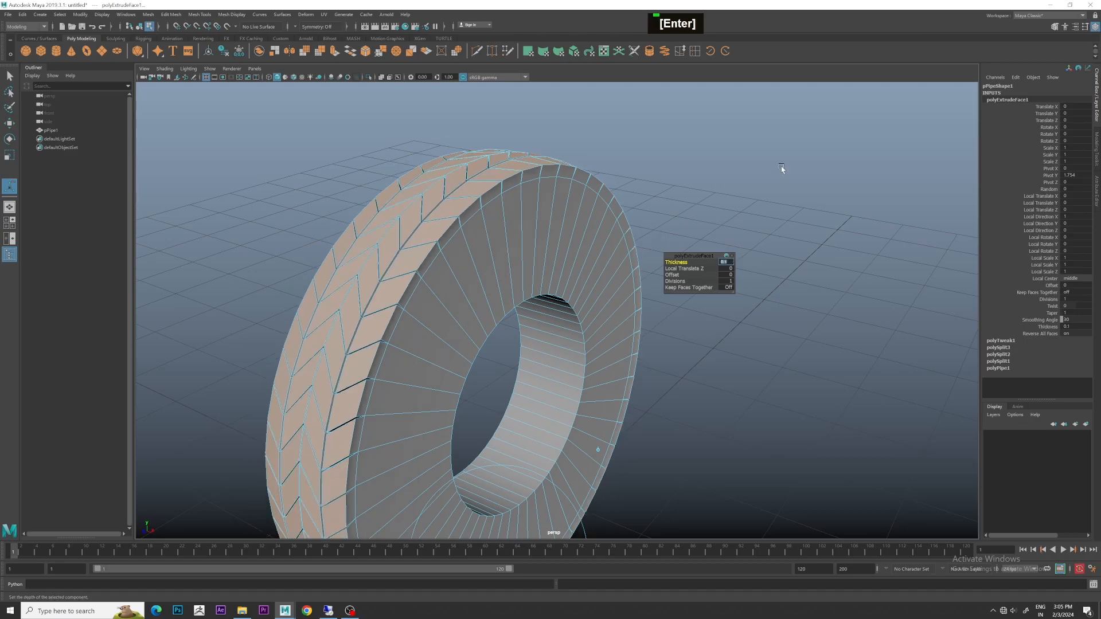
left_click(781, 169)
mouse_move(605, 234)
left_mouse_down("alt")
mouse_move(641, 231)
mouse_move(604, 231)
left_mouse_up("alt")
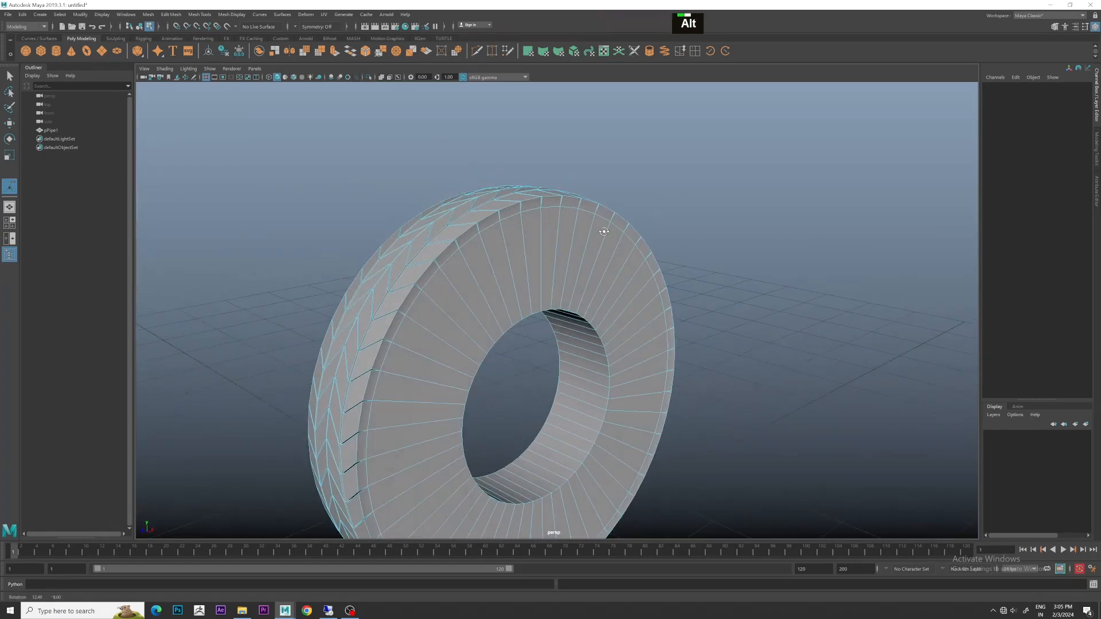
scroll(460, 220, "up", 2)
left_click_drag(460, 220, 425, 233, "alt")
middle_click_drag(425, 233, 425, 231, "alt")
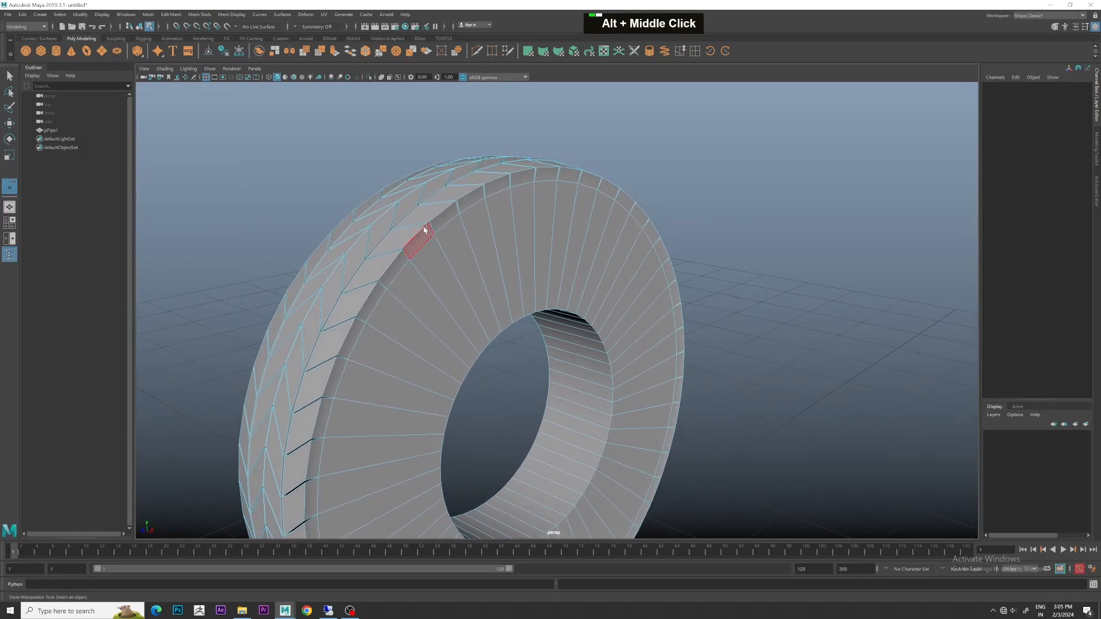
key("ctrl+z")
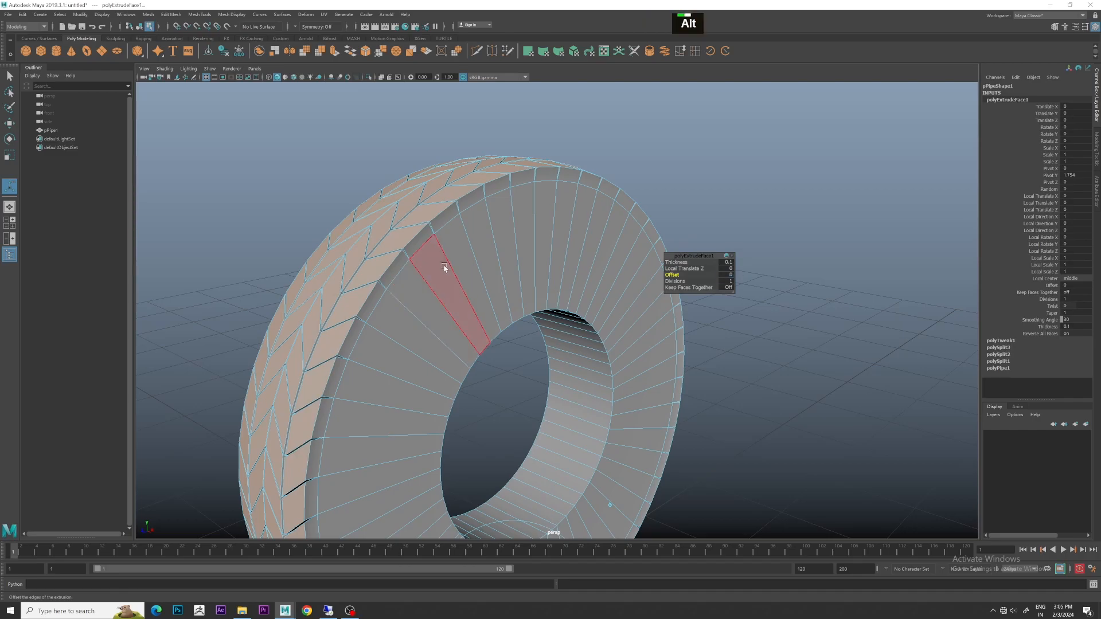
Try an offset of 0.01 on the tread extrusion.
left_click_drag(442, 258, 508, 273, "alt")
middle_click_drag(507, 274, 533, 273, "alt")
left_click_drag(532, 268, 542, 273, "alt")
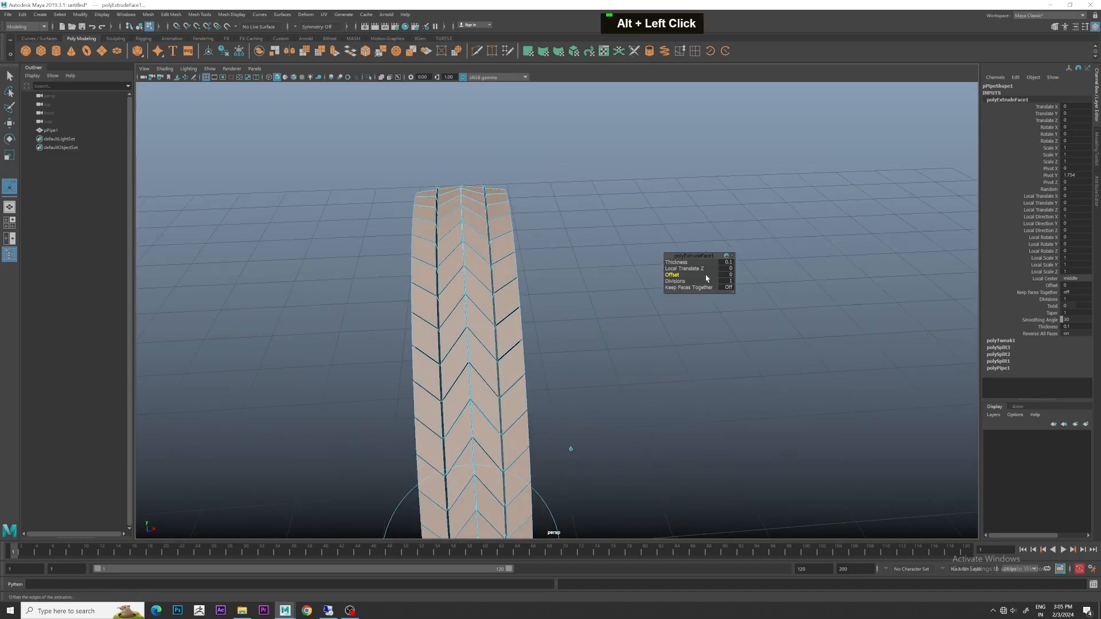
left_click(733, 277)
type("0.01")
key("Return")
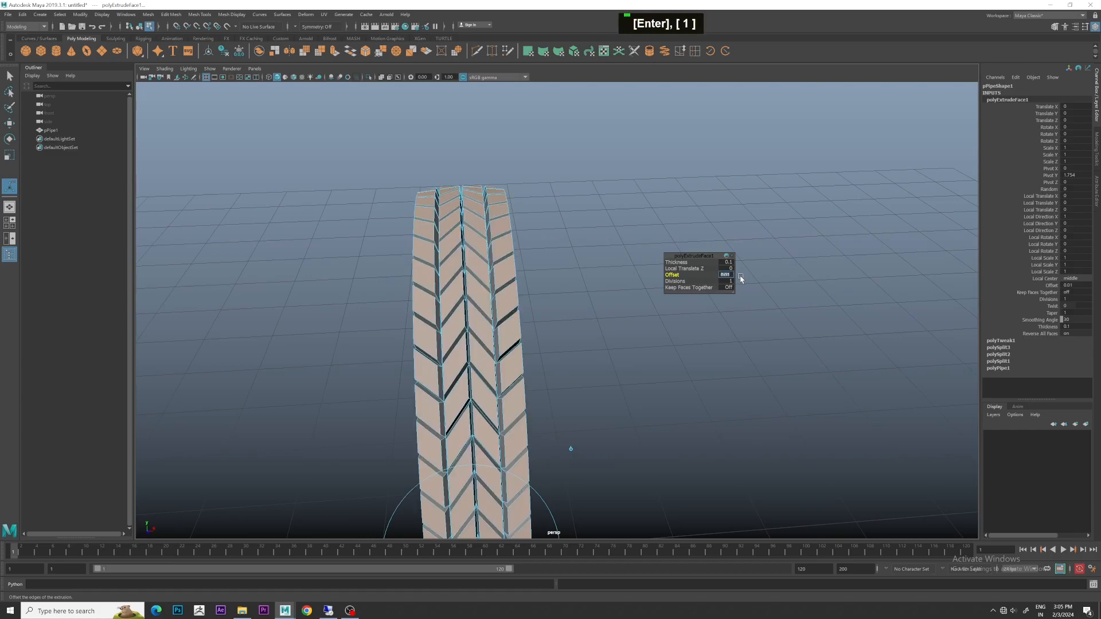
Set the tread extrusion's offset to 0.005 to narrow the grooves between the blocks.
left_click_drag(605, 302, 602, 280, "alt")
left_click(726, 274)
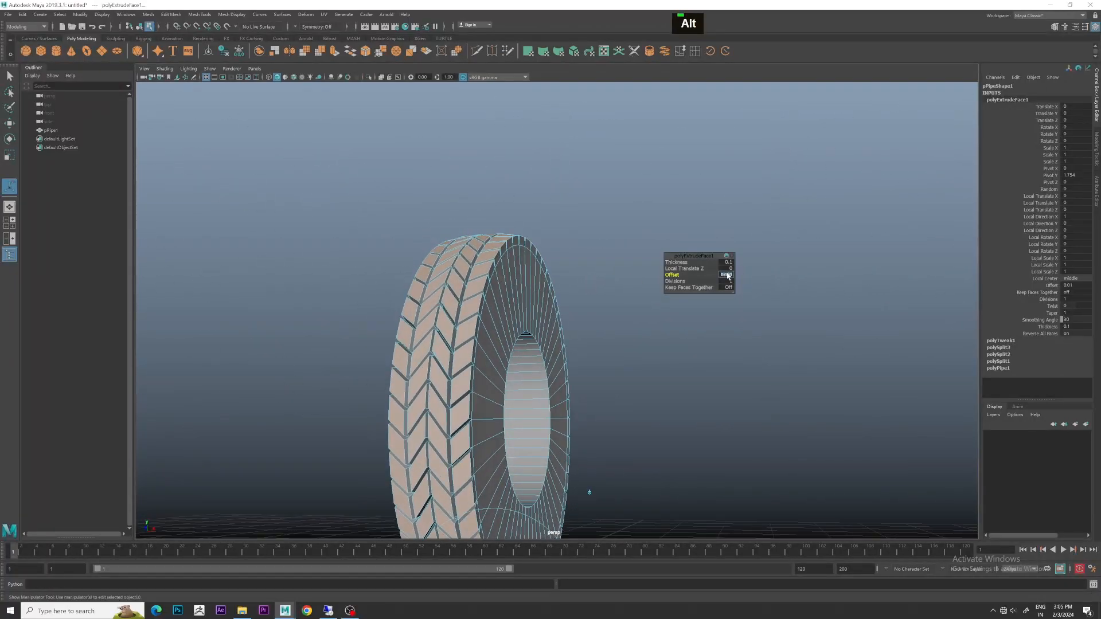
key("Return")
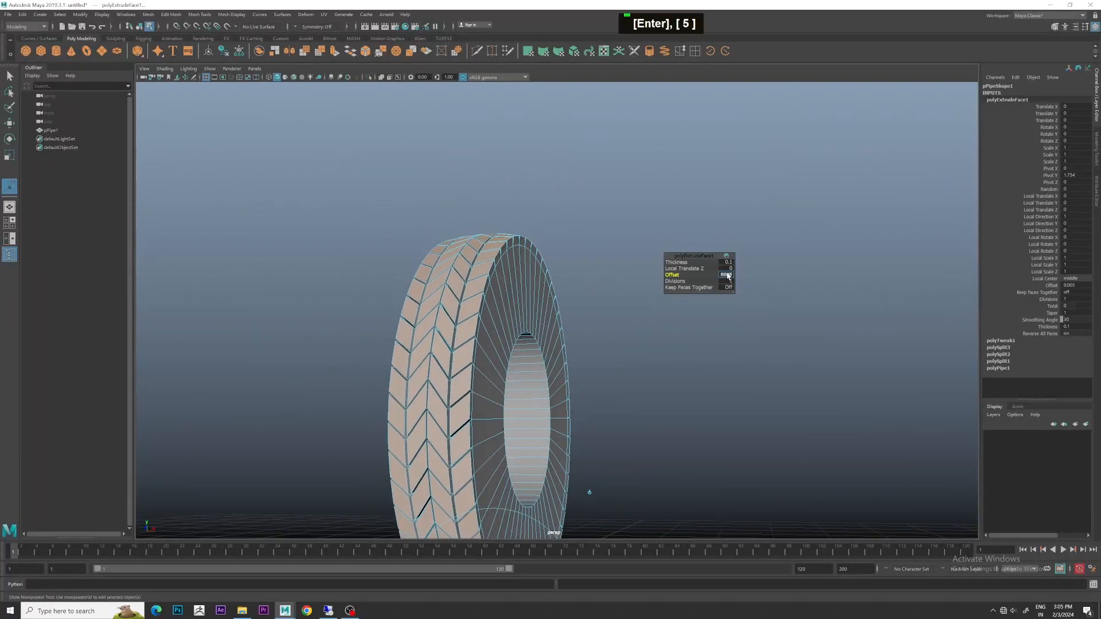
scroll(584, 290, "down", 2)
left_click_drag(584, 290, 562, 284, "alt")
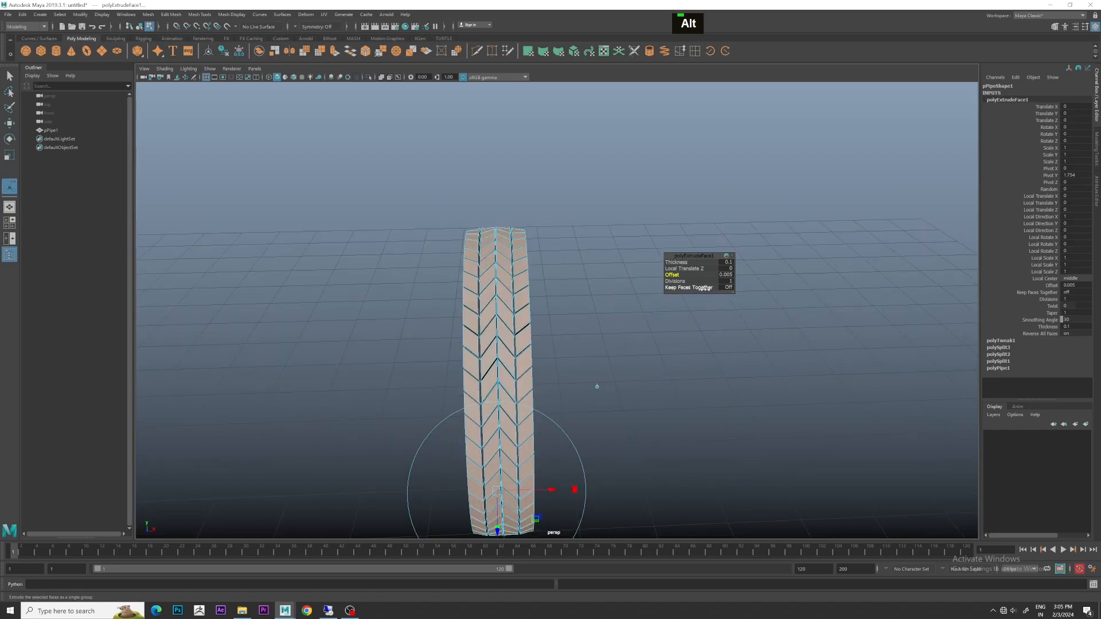
Deselect the tread faces and return the pipe to object mode.
left_click(547, 279)
left_click_drag(600, 278, 558, 252, "alt")
middle_click_drag(557, 252, 592, 234, "alt")
left_click_drag(592, 234, 587, 258, "alt")
right_click(550, 253)
left_click_drag(769, 201, 742, 226, "alt")
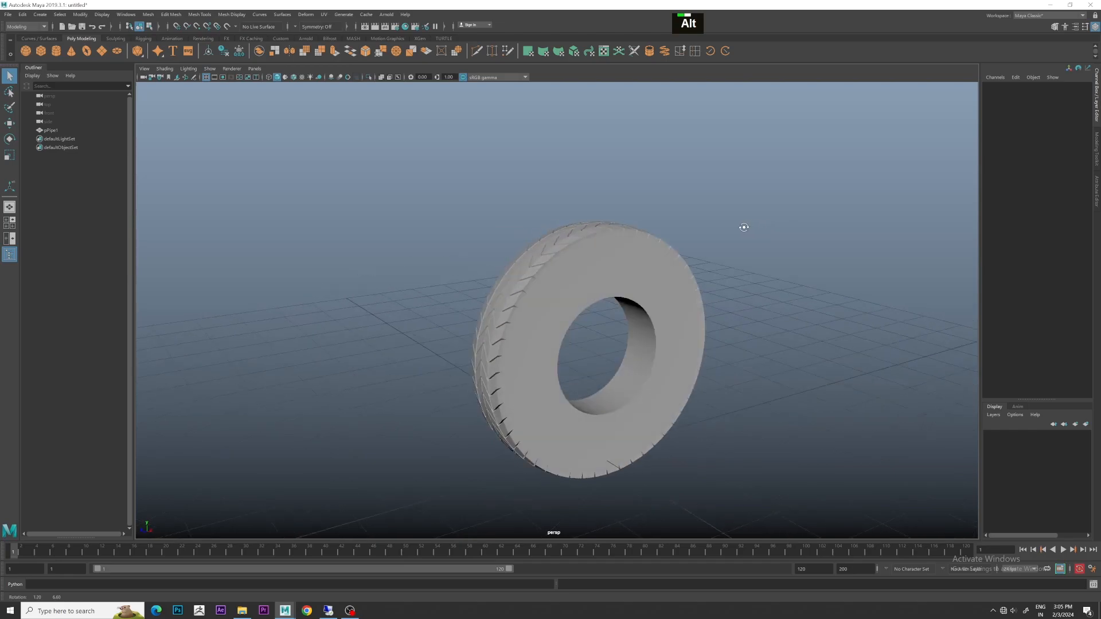
scroll(590, 273, "up", 2)
In the side view, select all vertices around the tyre's inner hole.
left_click(590, 273)
key("space")
key("space")
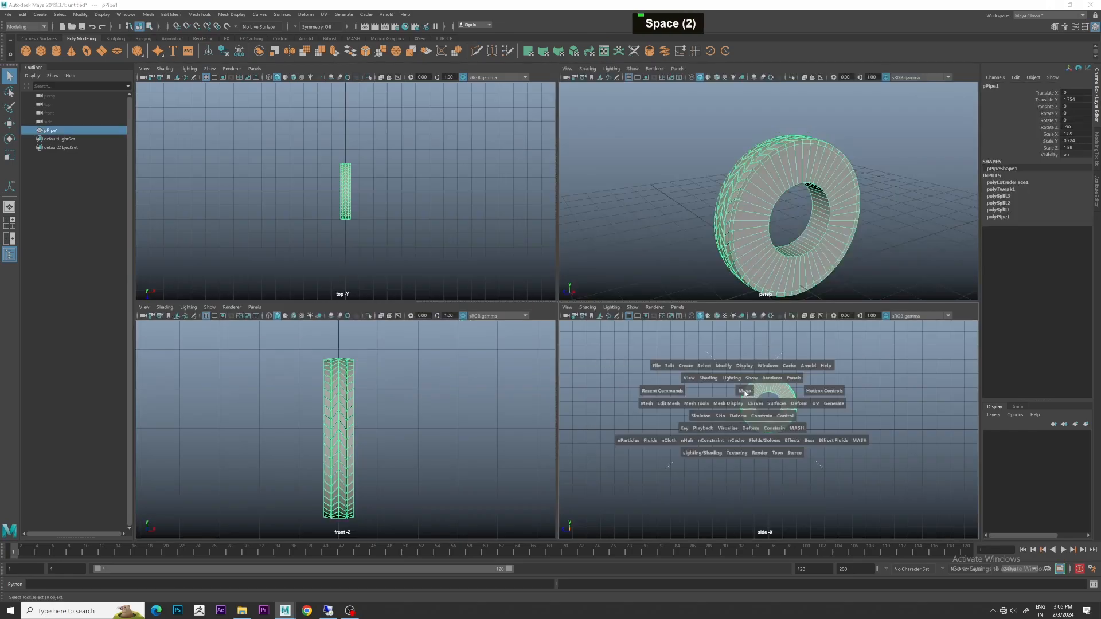
scroll(681, 256, "up", 1)
middle_click_drag(680, 255, 575, 277, "alt")
scroll(545, 296, "up", 3)
right_click_drag(546, 296, 482, 285)
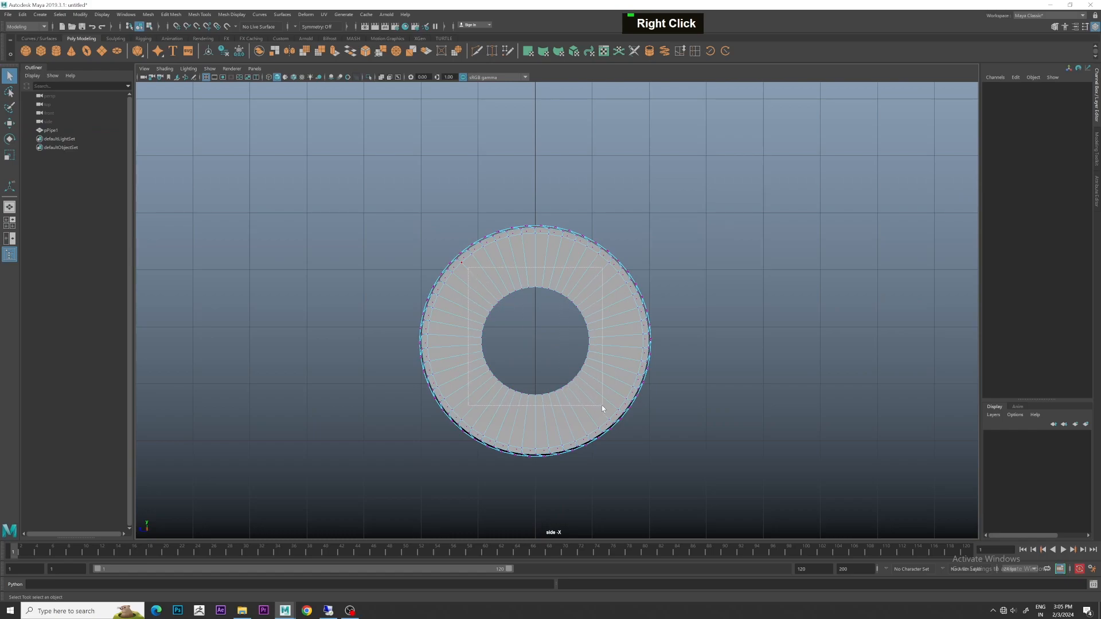
left_click_drag(601, 405, 602, 406)
Scale the inner hole's vertices outward to enlarge the opening, and deselect them.
key("r")
left_click_drag(534, 343, 563, 352)
left_click_drag(772, 221, 798, 255, "alt")
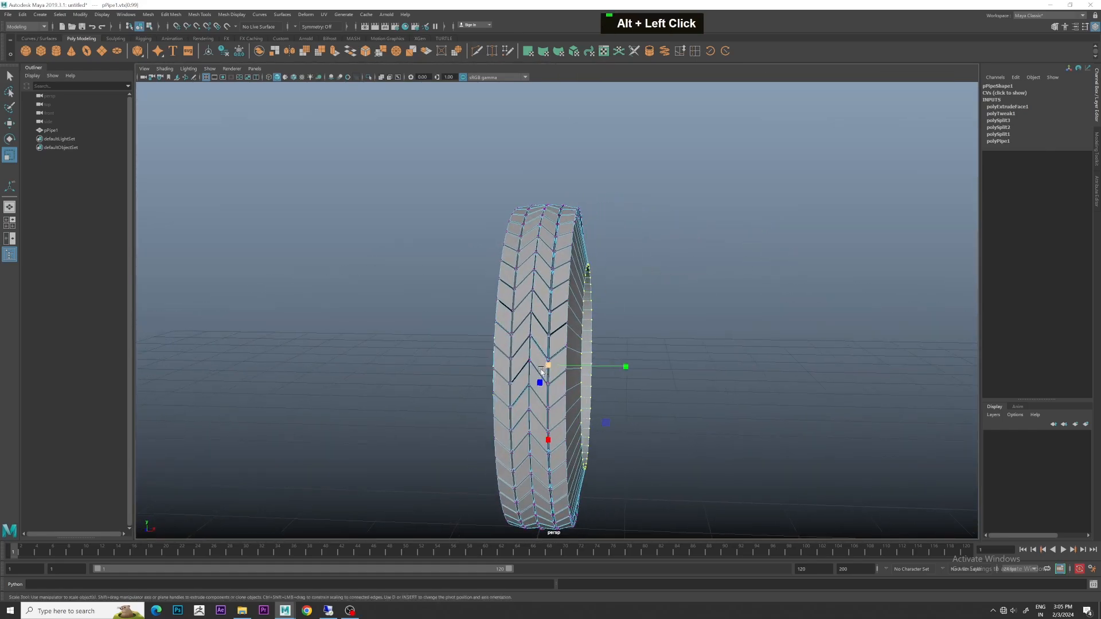
left_click_drag(548, 367, 602, 369)
left_click_drag(803, 324, 811, 300, "alt")
left_click(810, 300)
scroll(740, 296, "up", 3)
left_click_drag(739, 297, 666, 275, "alt")
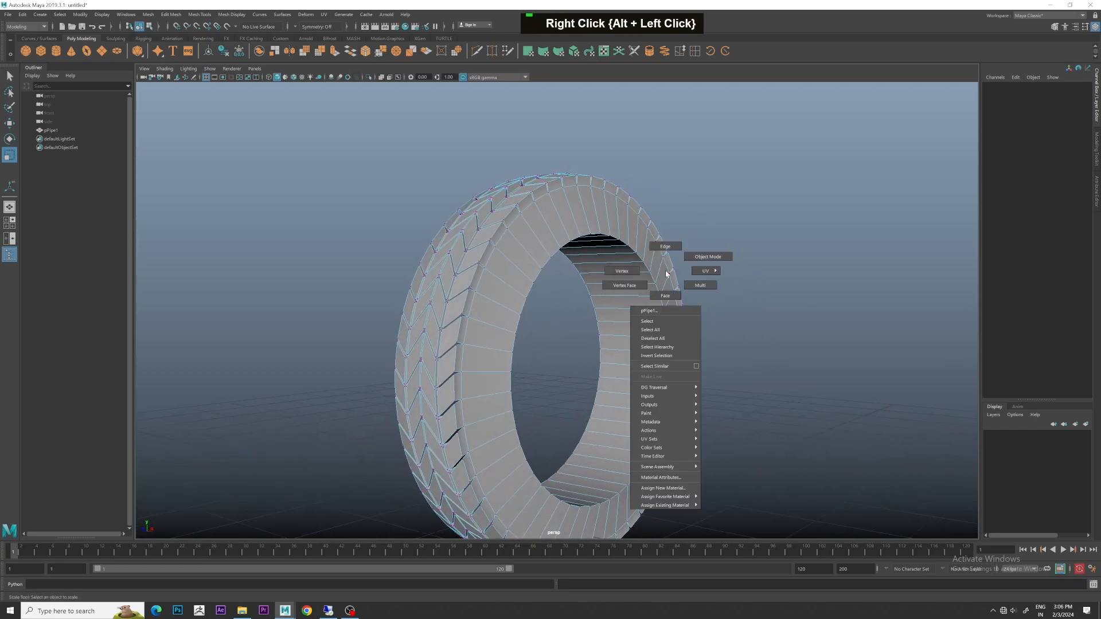
Delete the face loop lining the tyre's inner hole and return to object mode.
right_click(610, 303)
left_click(609, 328)
left_click(627, 317)
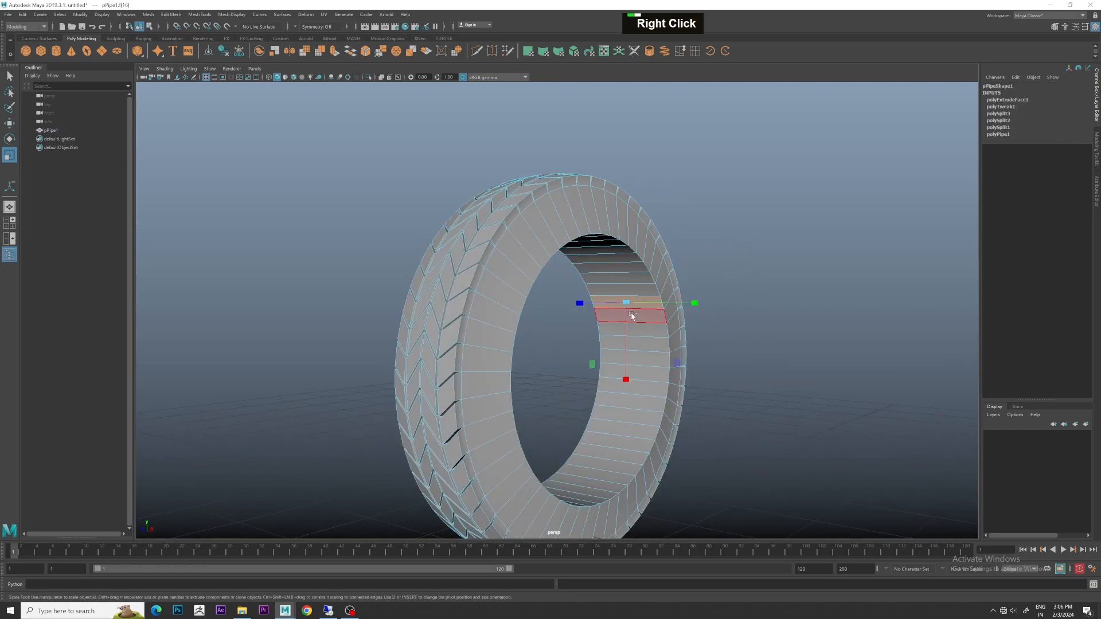
left_click(637, 316, "shift")
key("Delete")
right_click_drag(643, 298, 754, 239)
left_click_drag(755, 238, 789, 259, "alt")
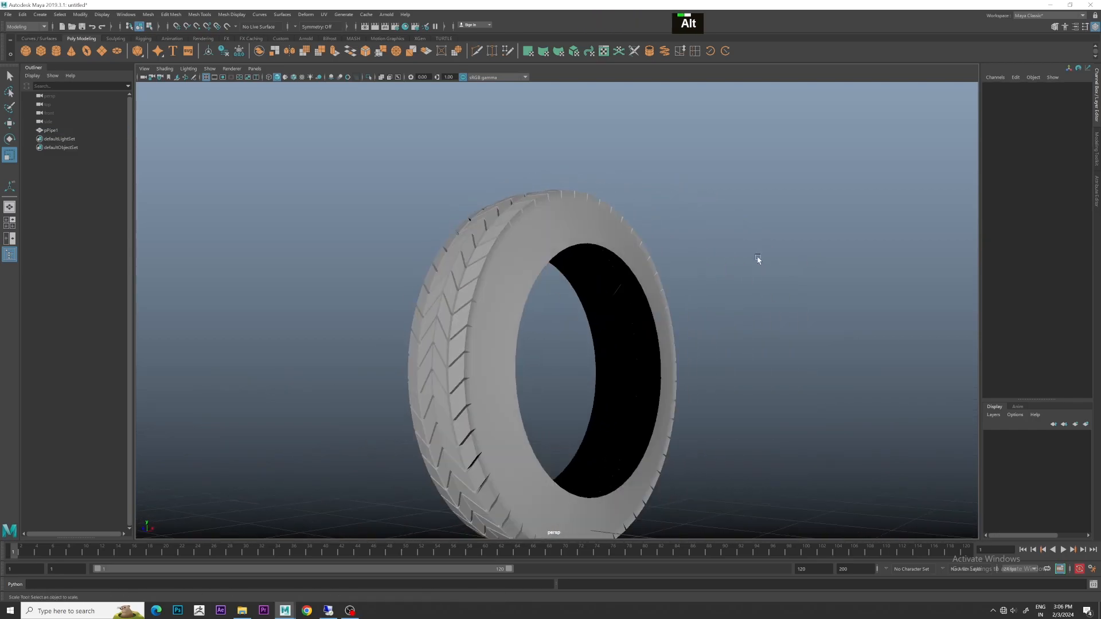
Insert a centred edge loop around each sidewall with the Multi-Cut tool.
left_click(574, 242)
right_click_drag(574, 242, 597, 244, "alt")
middle_click_drag(598, 244, 590, 244, "alt")
left_click_drag(590, 245, 612, 189, "alt")
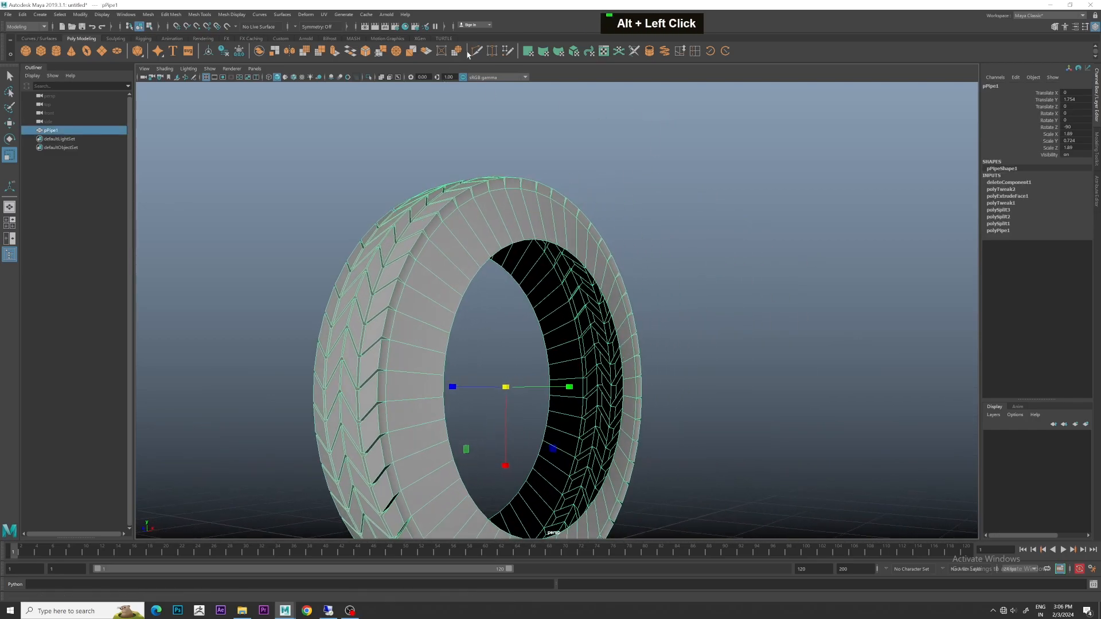
key("ctrl+shift+x")
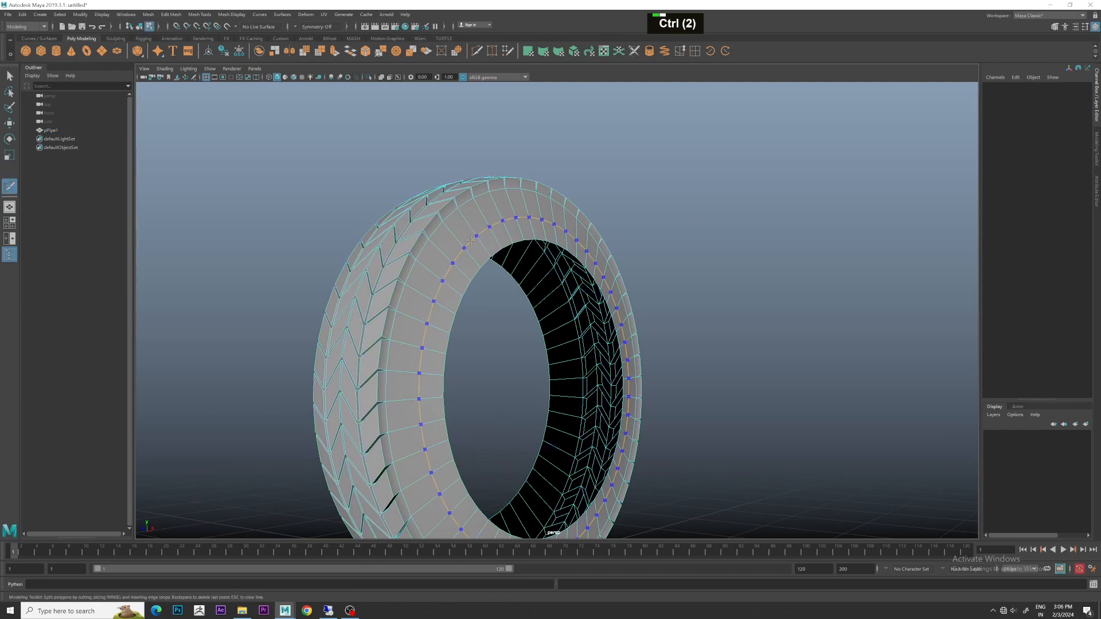
scroll(480, 235, "up", 1, "ctrl")
left_click_drag(622, 235, 519, 237, "alt")
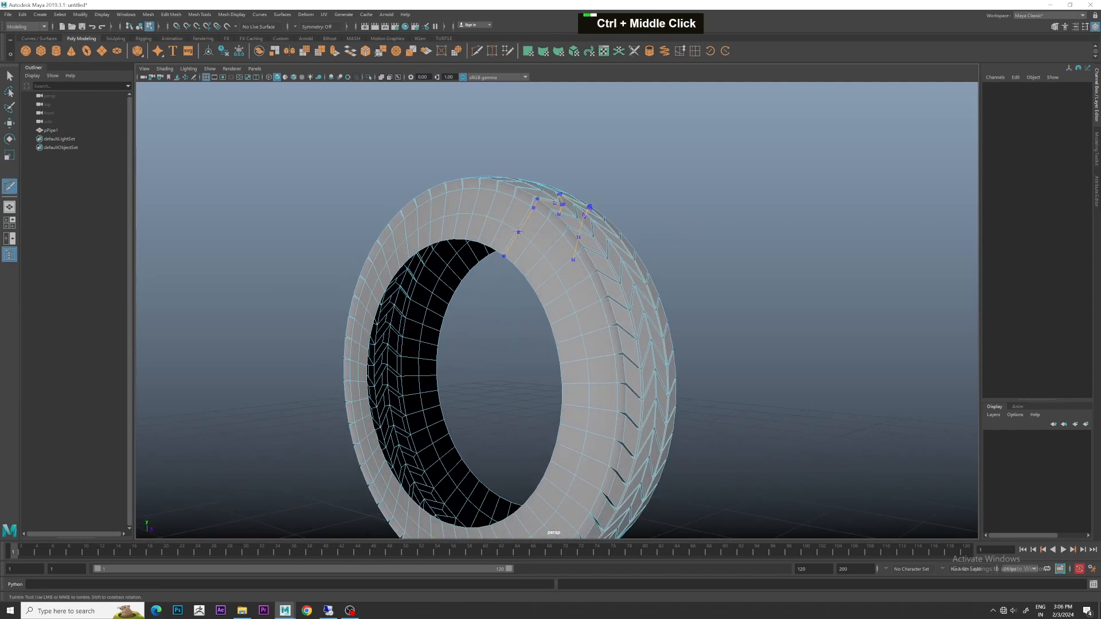
scroll(659, 236, "down", 3)
left_click_drag(659, 235, 604, 233, "alt")
scroll(520, 254, "up", 3)
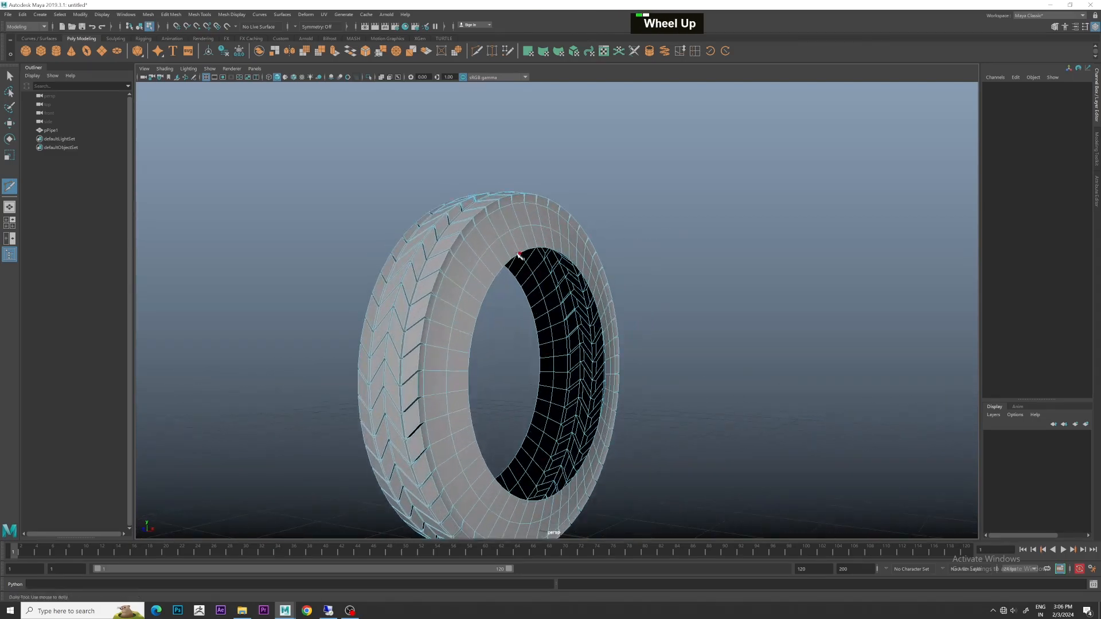
Select the middle edge loops of both sidewalls and scale them up in the front view to bulge the sidewalls.
left_click_drag(520, 254, 510, 250, "alt")
scroll(499, 253, "up", 1)
key("w")
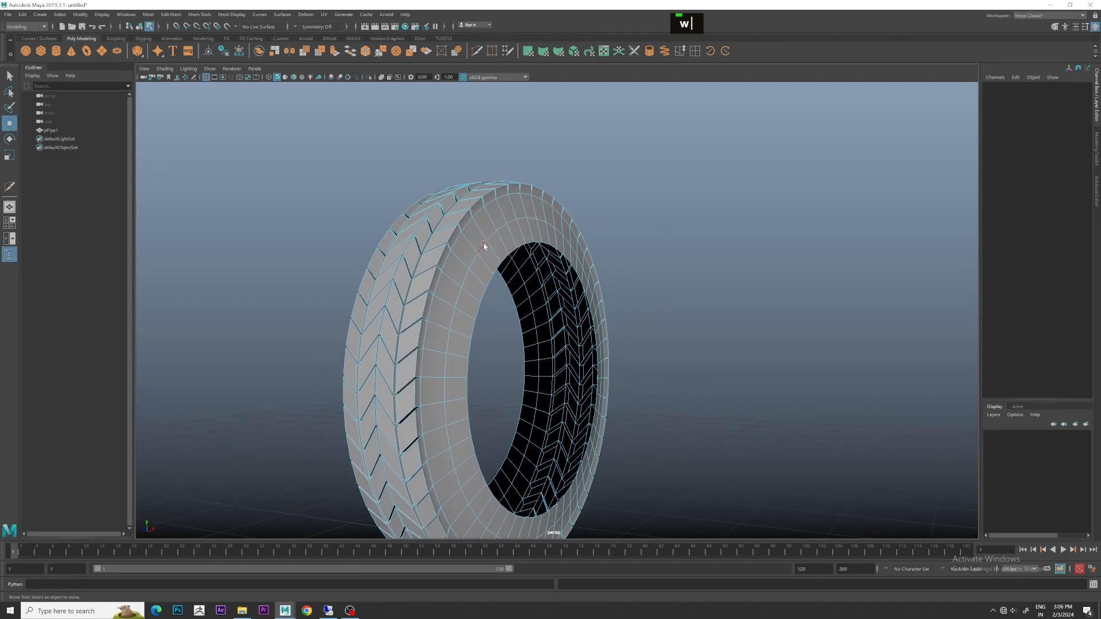
double_click(483, 243)
left_click_drag(483, 243, 475, 237, "alt")
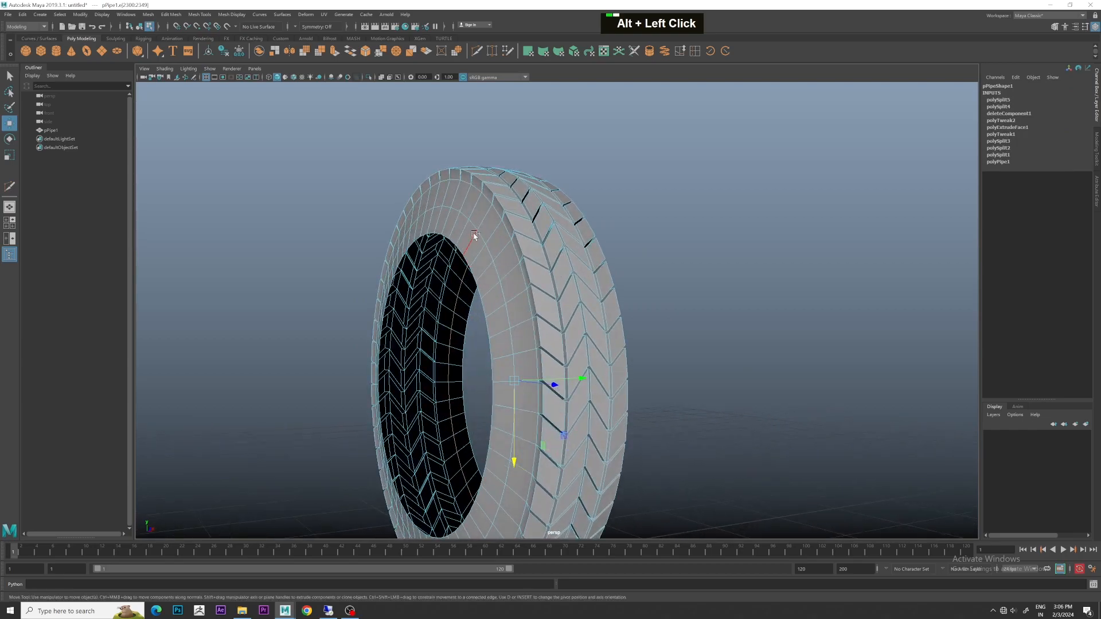
key("space")
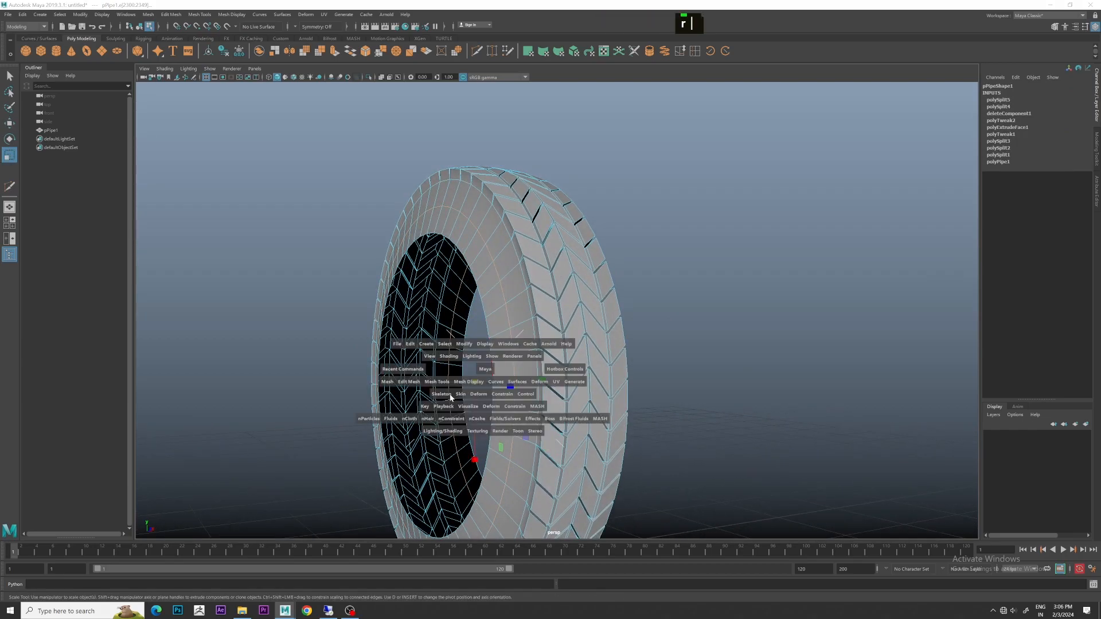
key("space")
key("r")
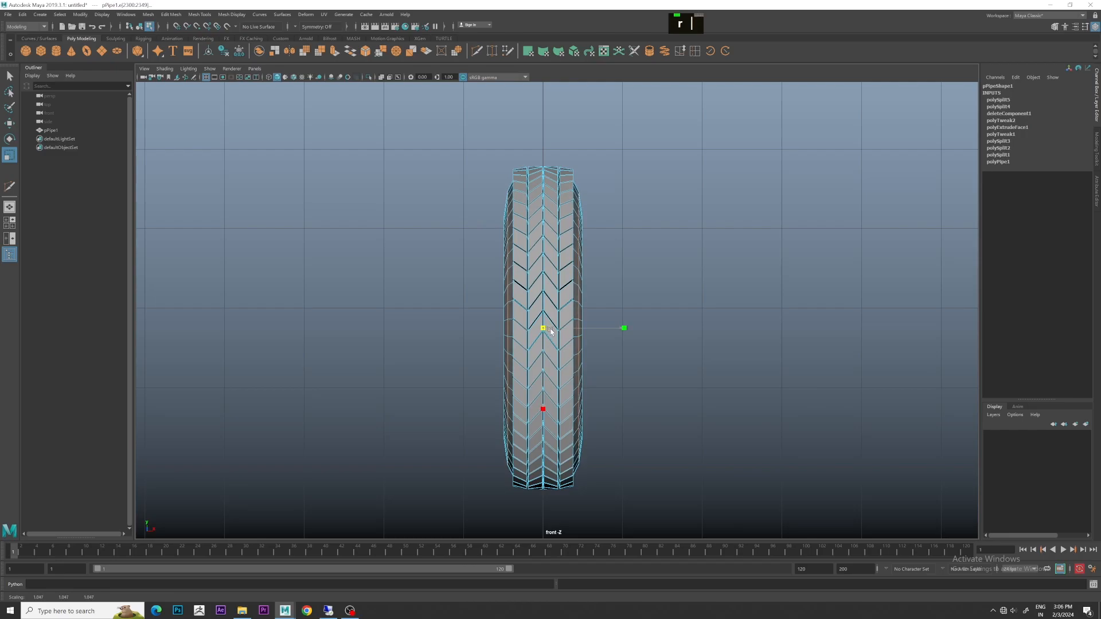
key("space")
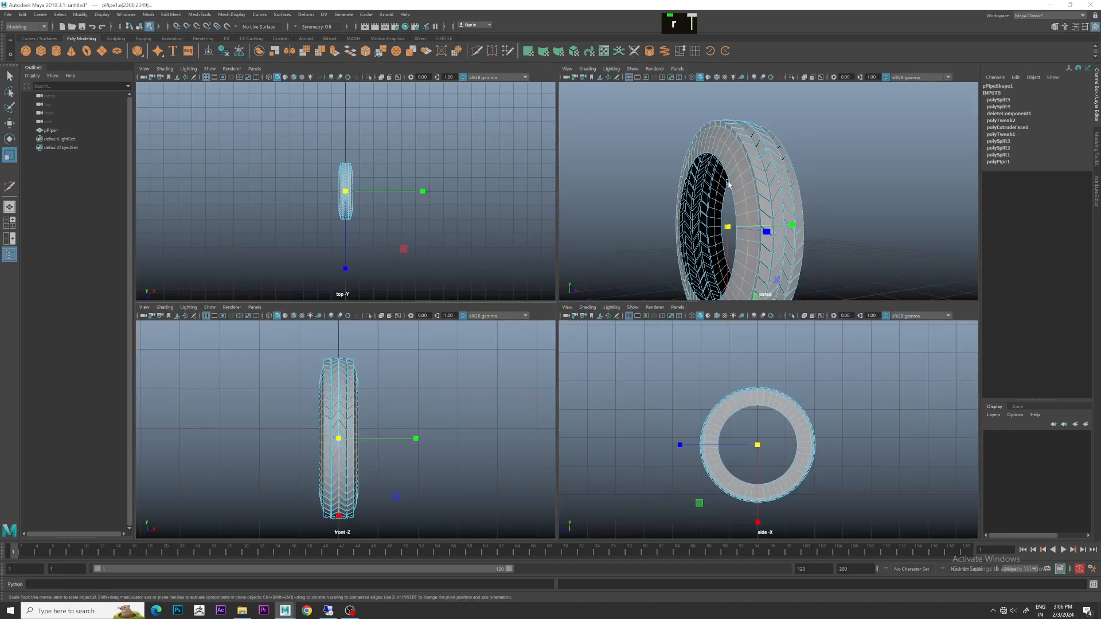
key("space")
Insert two more edge loops between the sidewall's bulged middle loop and the inner rim with Multi-Cut.
left_click_drag(725, 192, 602, 161, "alt")
left_click(475, 53)
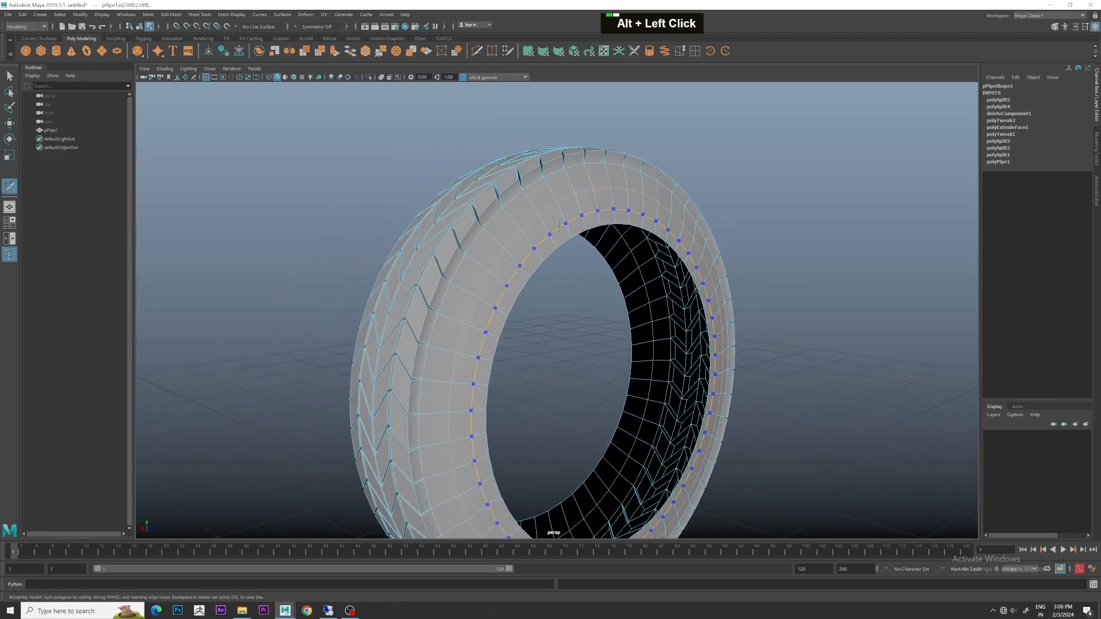
middle_click(558, 227, "ctrl")
scroll(629, 211, "down", 3)
left_click_drag(720, 229, 570, 232, "alt")
middle_click_drag(571, 233, 609, 212, "alt")
left_click_drag(610, 211, 555, 222, "alt")
middle_click_drag(555, 222, 541, 236, "alt")
scroll(474, 243, "up", 3)
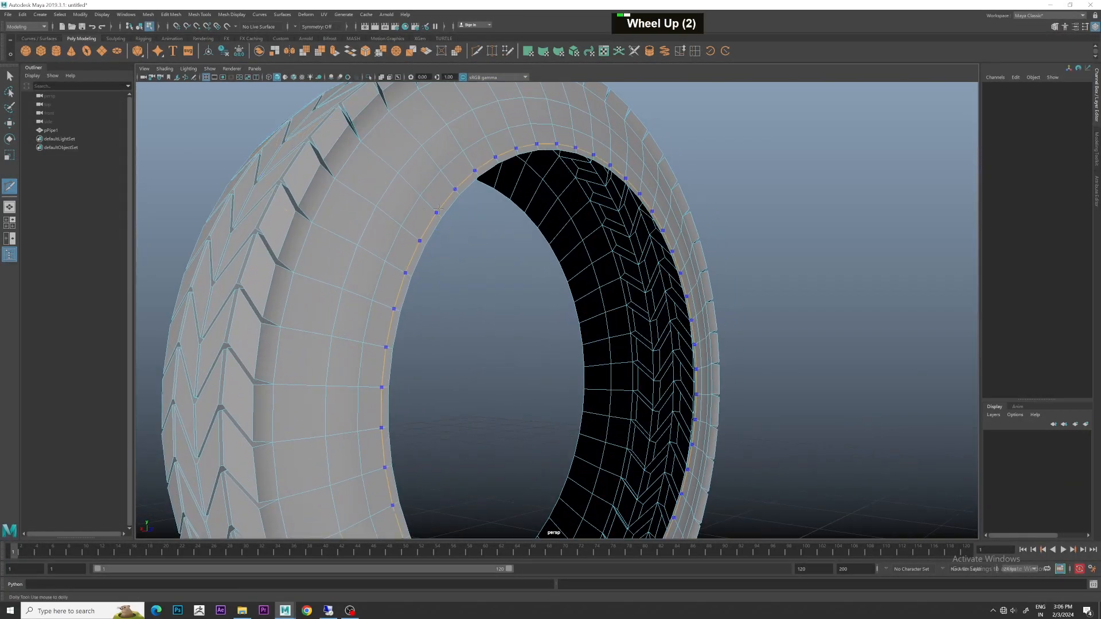
middle_click(438, 208, "ctrl")
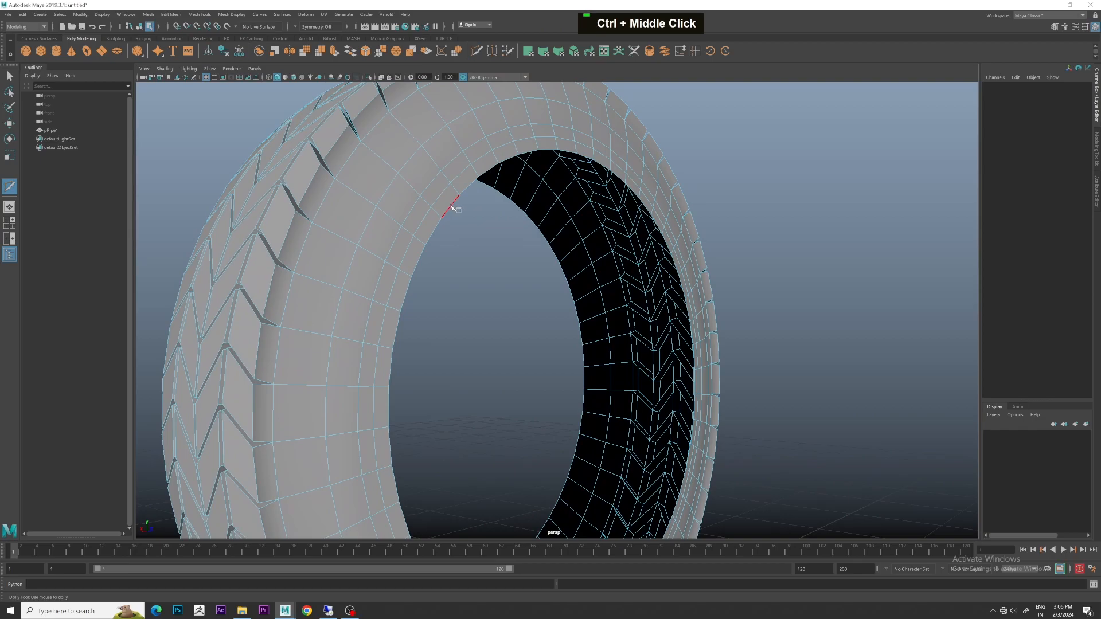
Select the narrow face loop near the sidewall's inner rim and extrude it.
key("w")
left_click(435, 185)
double_click(421, 211, "shift")
scroll(506, 216, "down", 1)
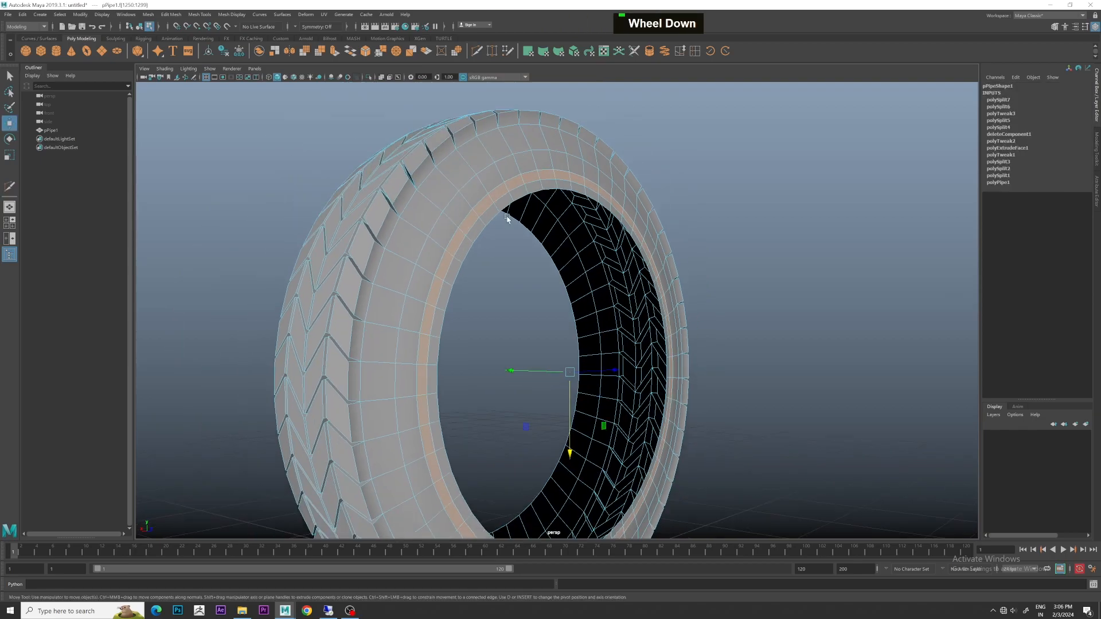
key("ctrl+e")
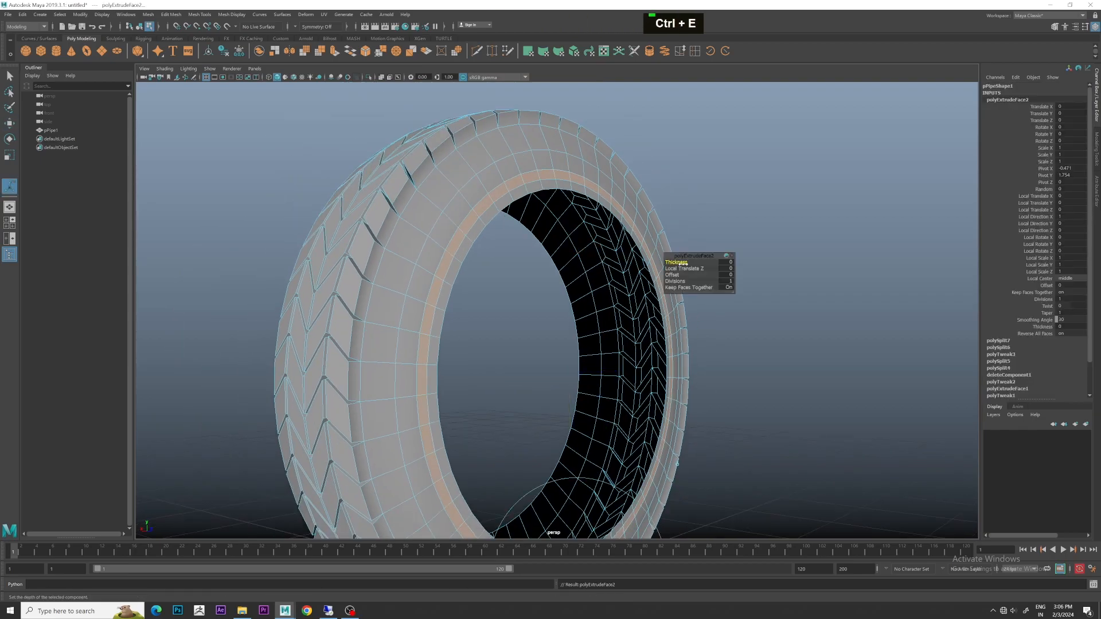
Try extrusion thicknesses of -0.1 and 0.01 on the narrow face loops near the inner rim.
scroll(694, 334, "down", 1)
left_click_drag(712, 346, 683, 322, "alt")
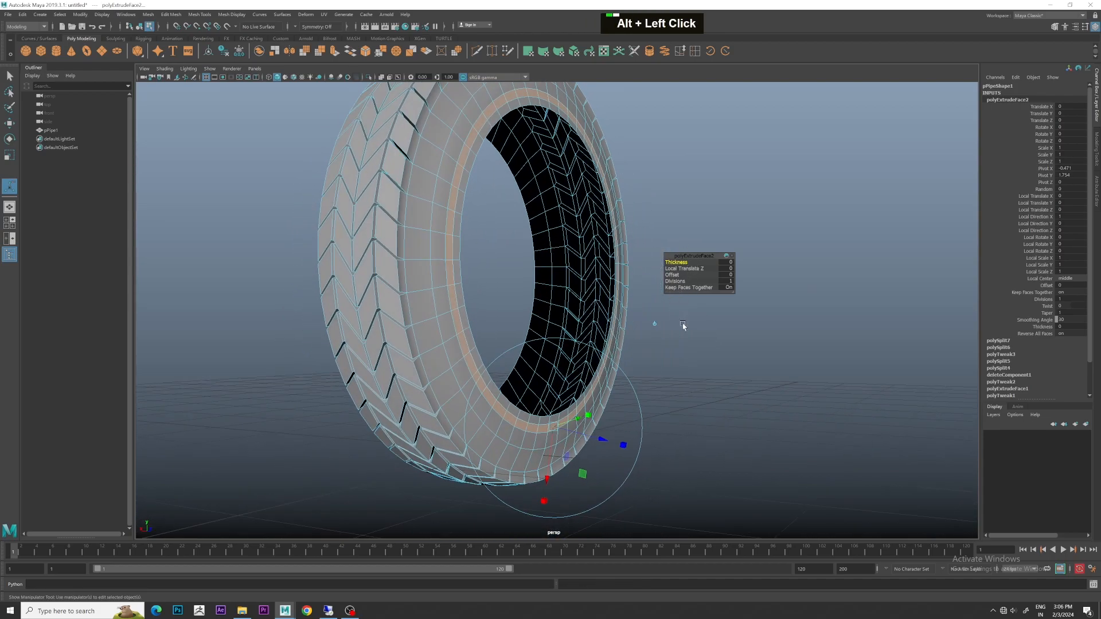
middle_click_drag(682, 321, 681, 271, "alt")
scroll(681, 271, "up", 2, "alt")
left_click_drag(681, 271, 642, 313, "alt")
scroll(637, 321, "up", 2)
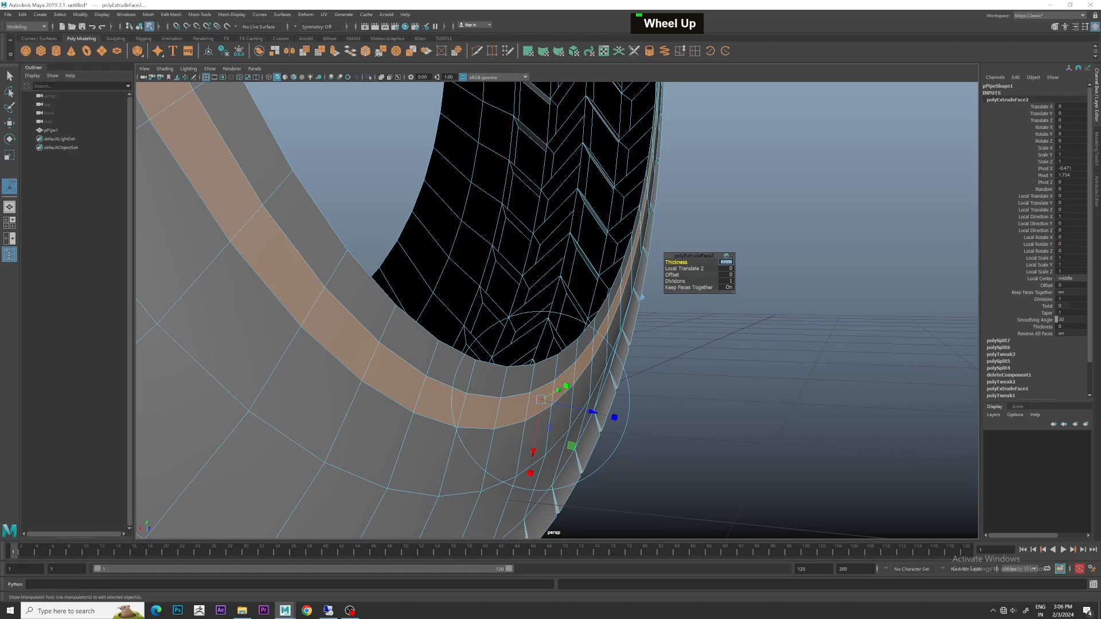
type("-0.1")
key("Return")
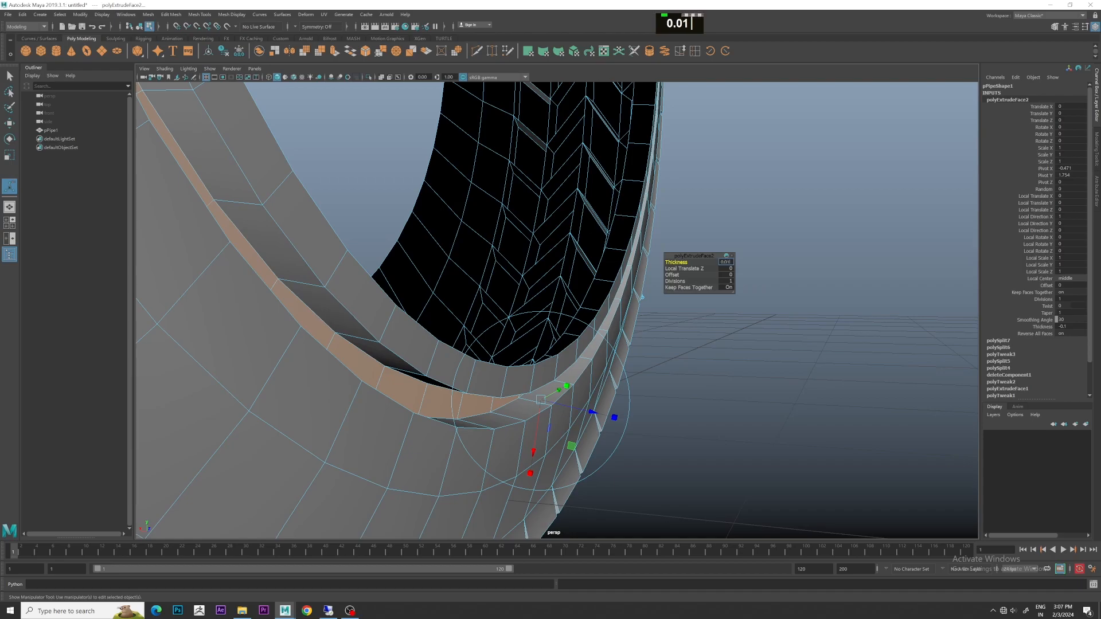
key("Return")
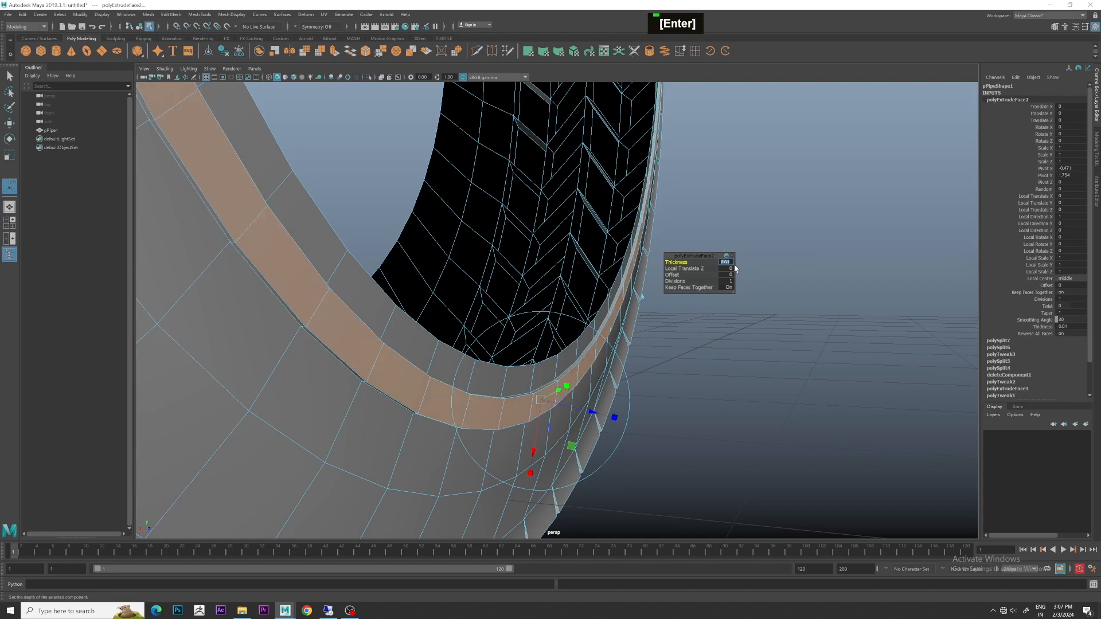
Set the rim face loops' extrusion thickness to -0.01 to sink a shallow groove, and return to object mode.
type("-0.0")
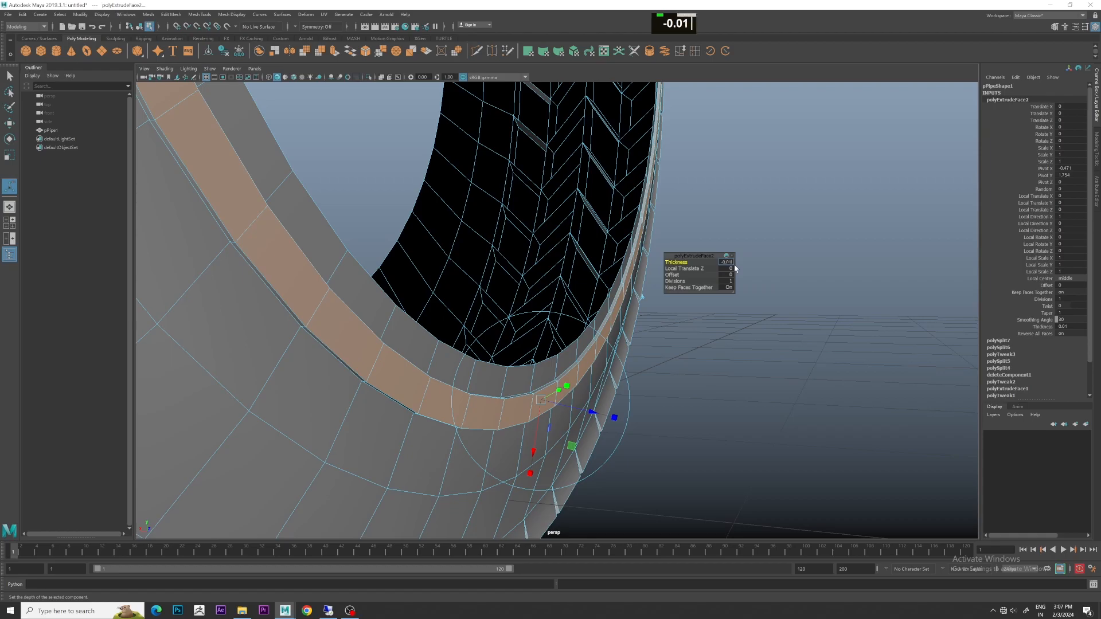
type("1")
key("Return")
left_click(787, 171)
scroll(751, 218, "down", 5)
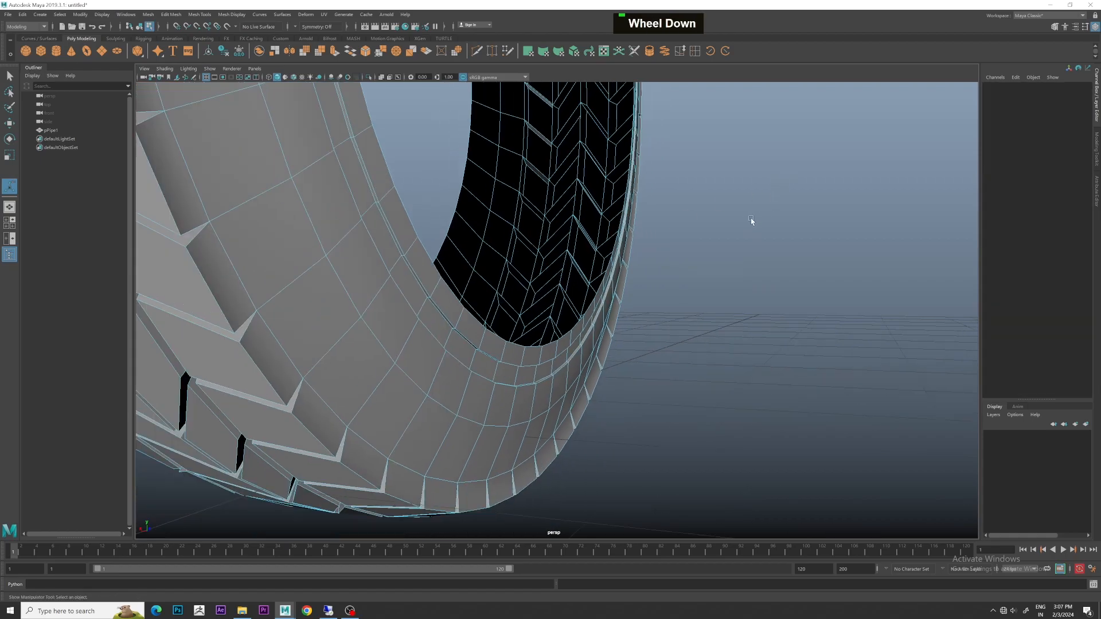
left_click_drag(738, 238, 686, 315, "alt")
middle_click_drag(657, 225, 648, 337, "alt")
right_click_drag(582, 166, 624, 153)
left_click(697, 142)
scroll(705, 154, "down", 3)
left_click_drag(717, 171, 661, 174, "alt")
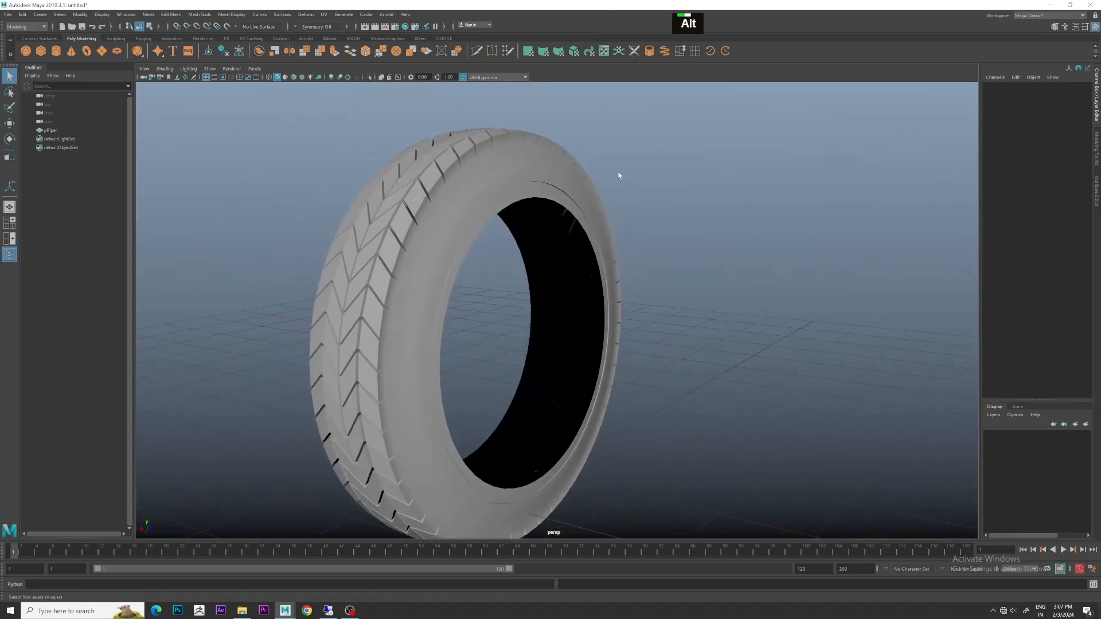
Select the open border edge loops at both inner rims and extrude them inward along the tyre's width by scaling.
scroll(573, 177, "up", 3)
left_click(581, 178)
right_click_drag(584, 174, 584, 149)
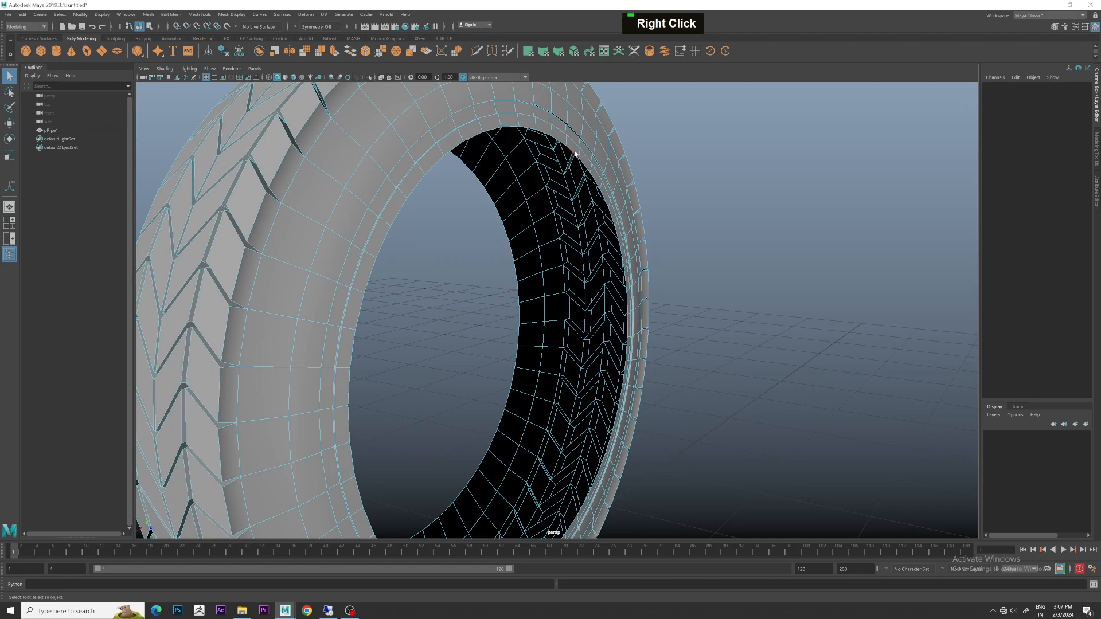
double_click(575, 153)
left_click_drag(614, 225, 623, 219, "alt")
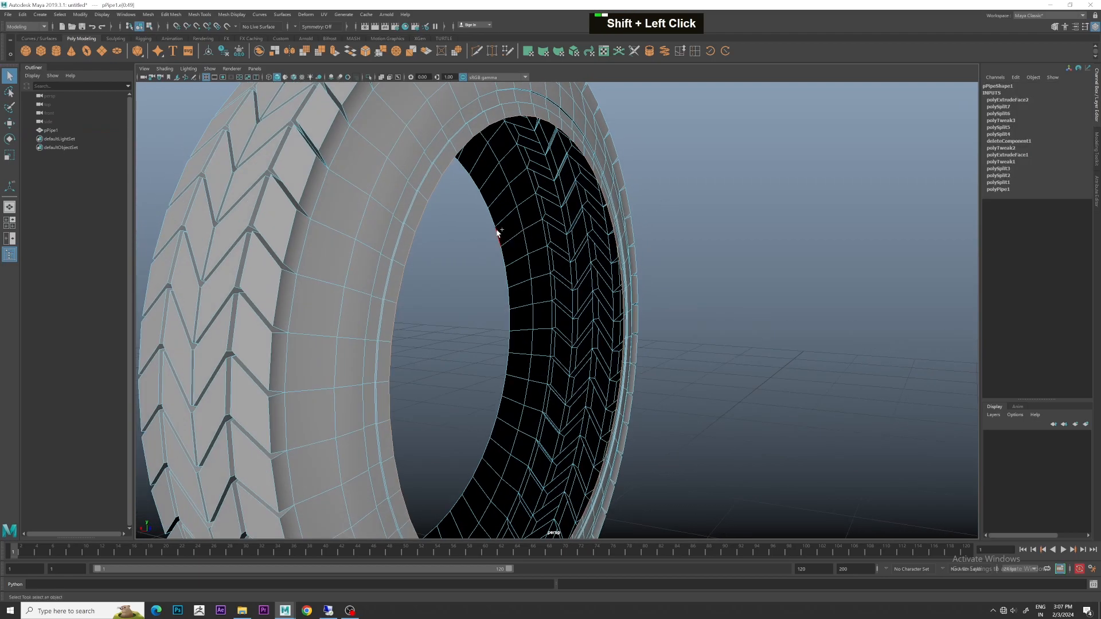
key("r")
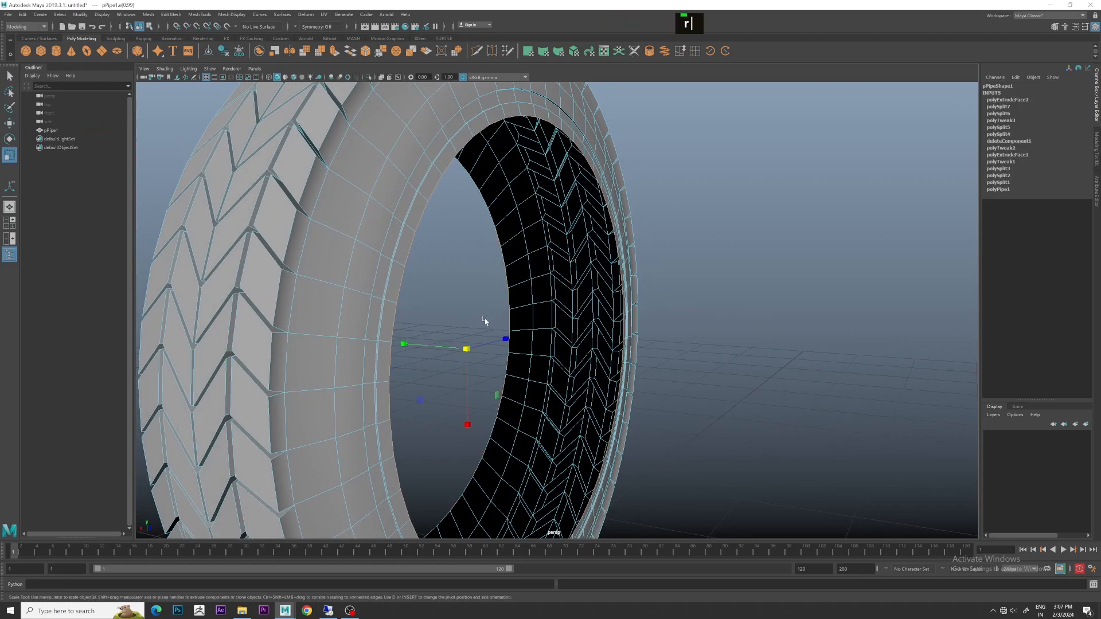
left_click(406, 347, "shift")
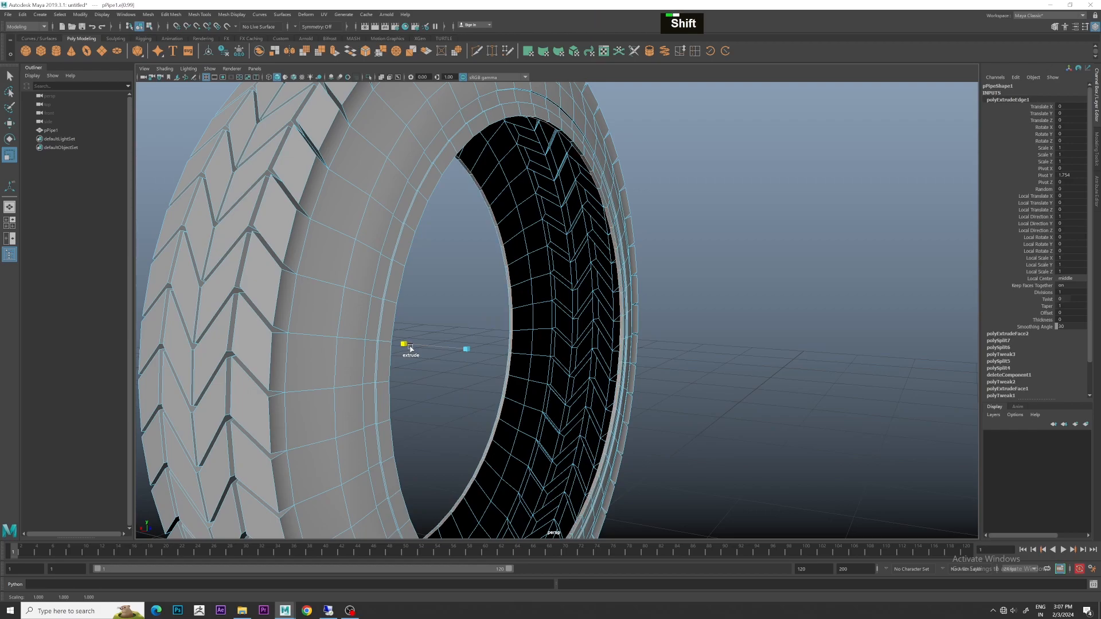
left_click_drag(593, 258, 563, 260, "alt")
right_click_drag(591, 207, 647, 161)
left_click(811, 137)
Select all of the tyre's components in the side view, scale them down uniformly and return to the perspective view.
left_click_drag(788, 179, 698, 290, "alt")
scroll(628, 190, "down", 3, "alt")
key("space")
key("space")
scroll(585, 272, "up", 2)
left_click(584, 273)
right_click_drag(589, 263, 549, 235)
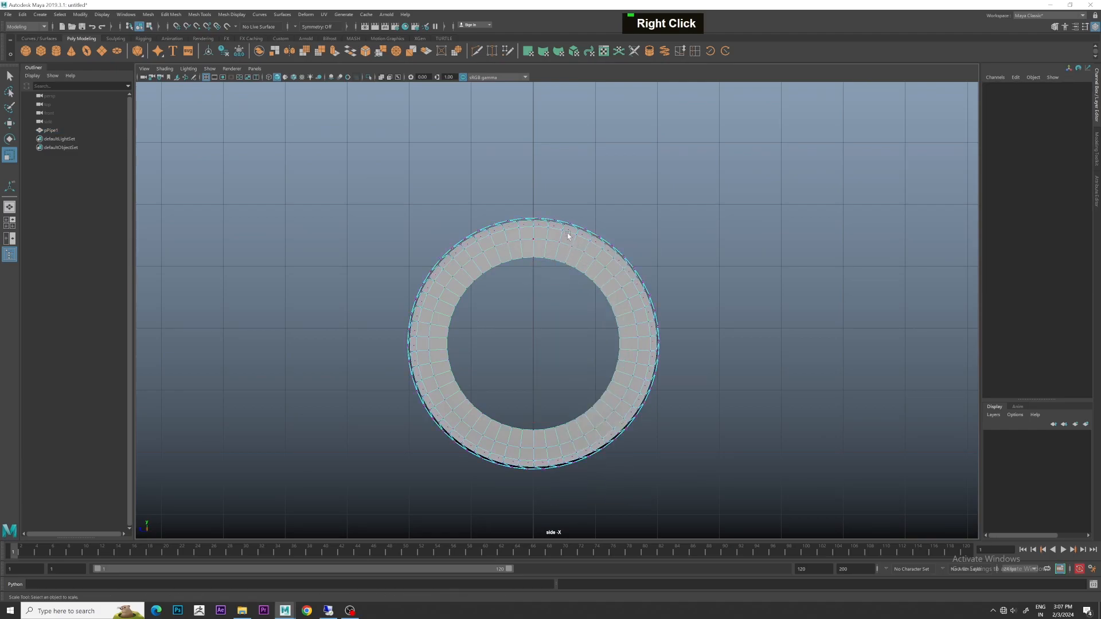
left_click_drag(345, 217, 746, 506)
left_click_drag(526, 344, 490, 338)
right_click_drag(560, 308, 735, 229)
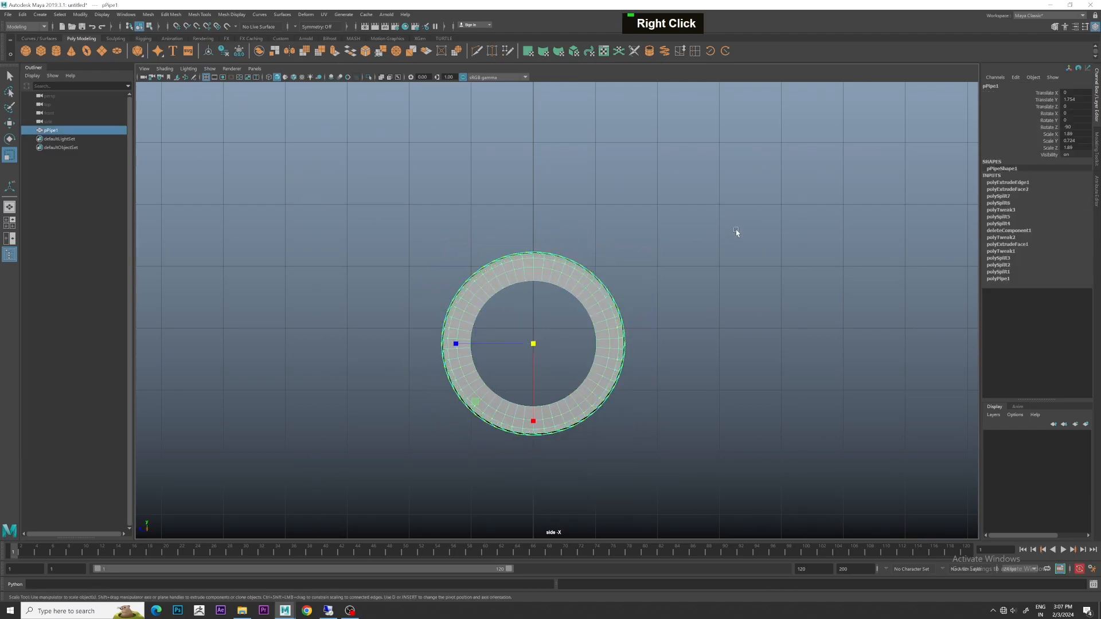
left_click(735, 229)
key("space")
key("space")
left_click_drag(637, 318, 505, 304, "alt")
scroll(596, 299, "up", 3)
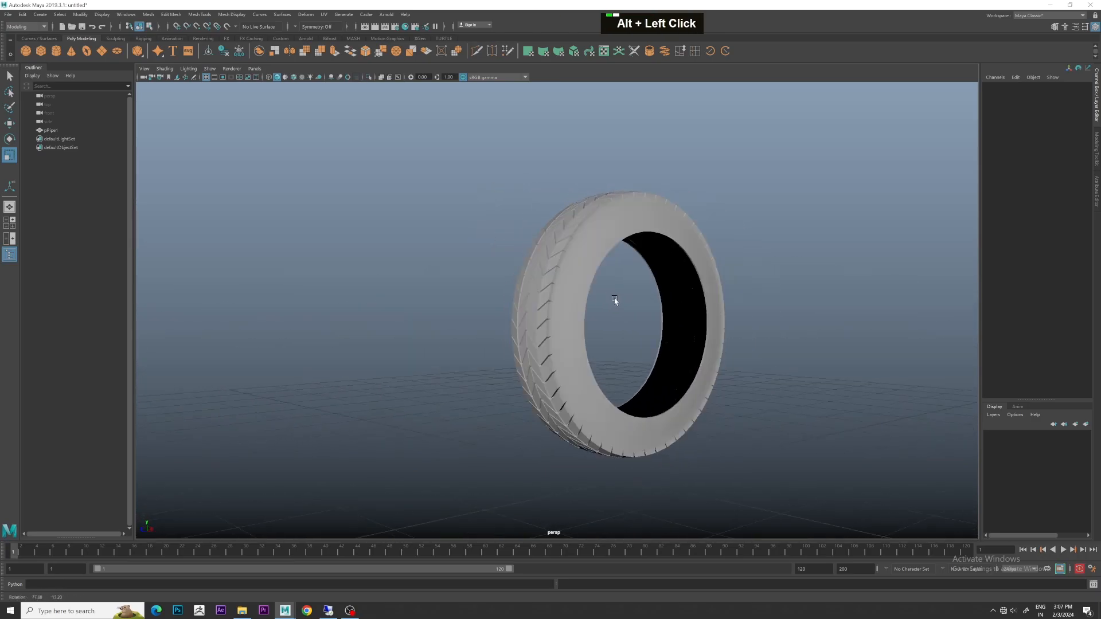